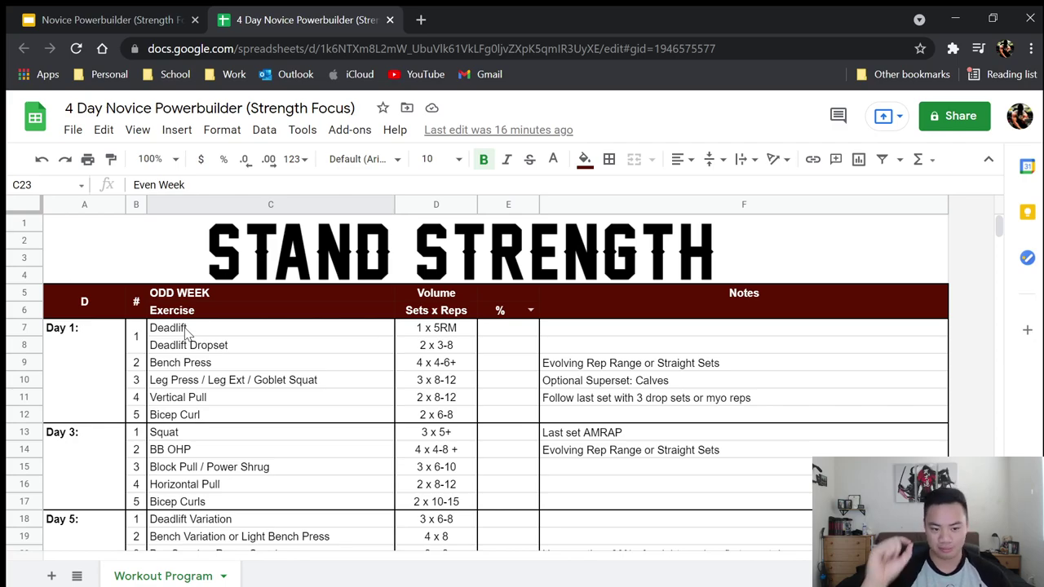
Step: Add the note "10-20% reduction in load" to the Day 1 Deadlift Dropset row
left_click(563, 330)
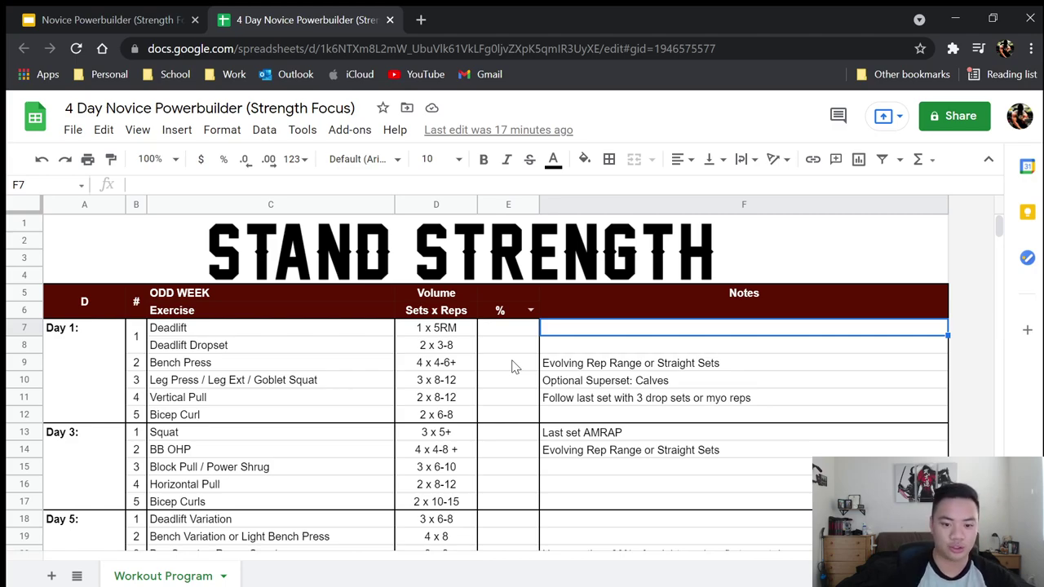
left_click(218, 349)
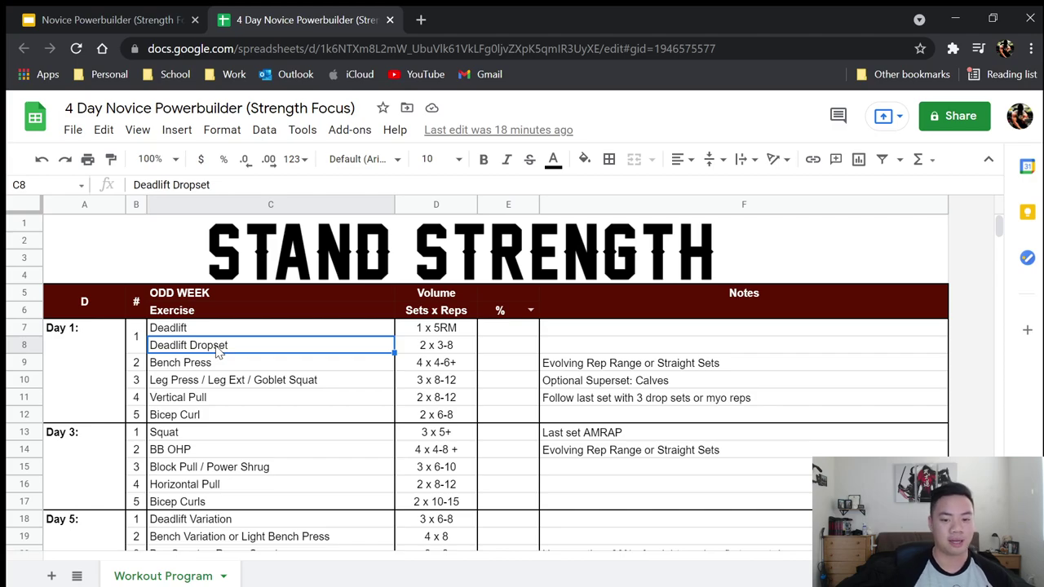
left_click(211, 330)
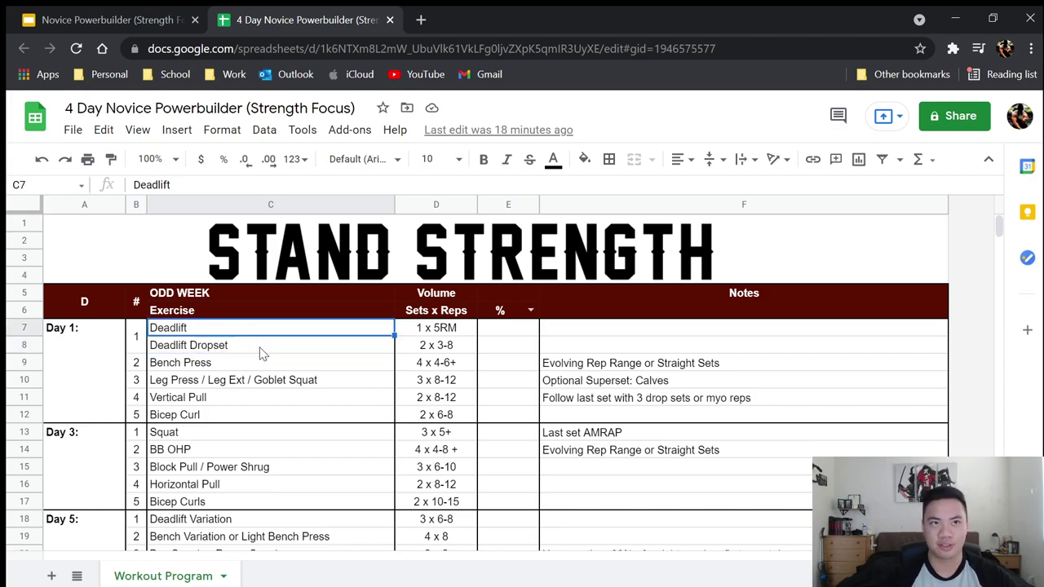
left_click(440, 331)
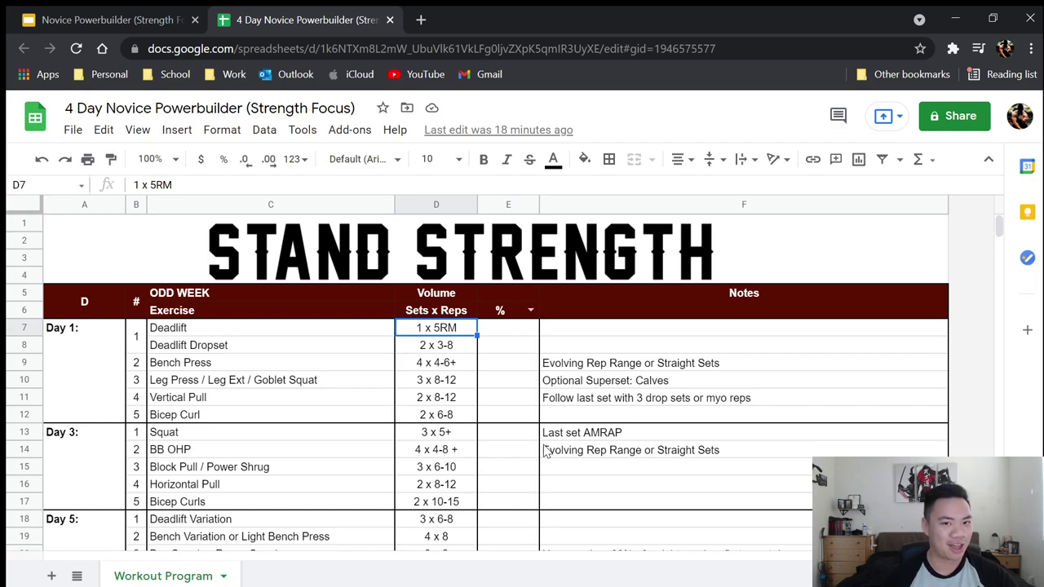
left_click(255, 351)
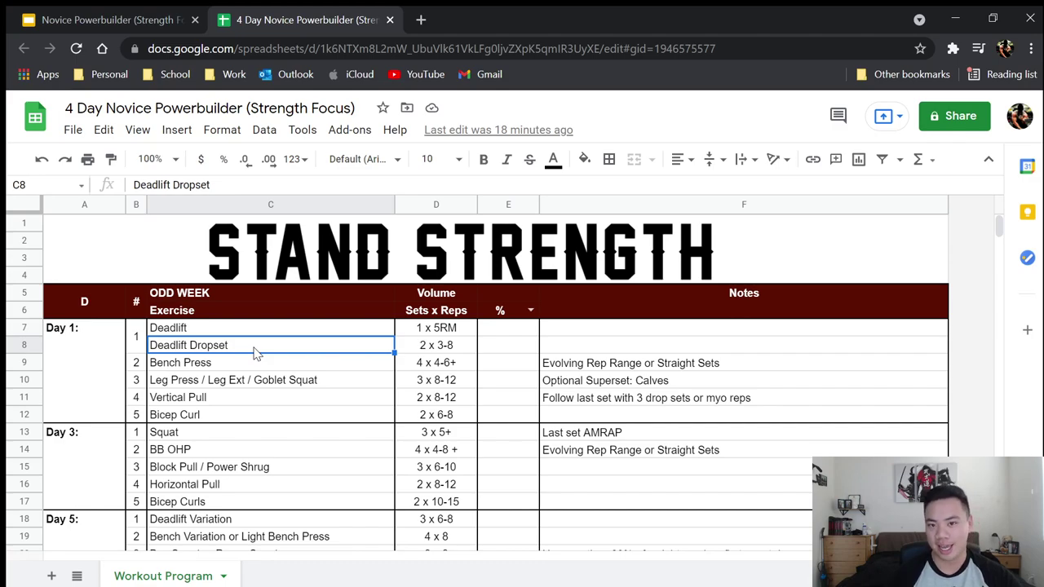
left_click(571, 349)
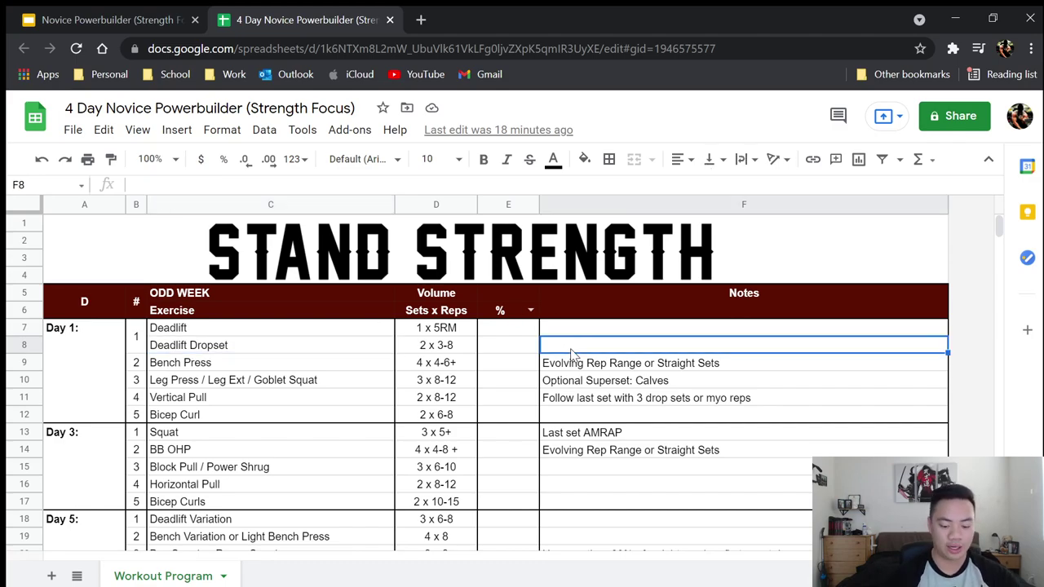
type("10-")
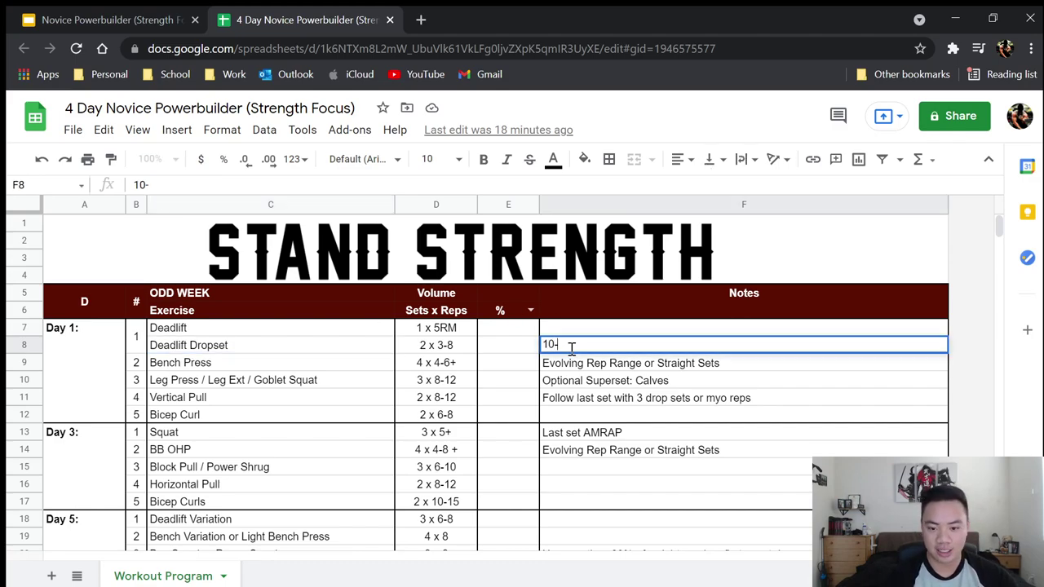
type("20% re")
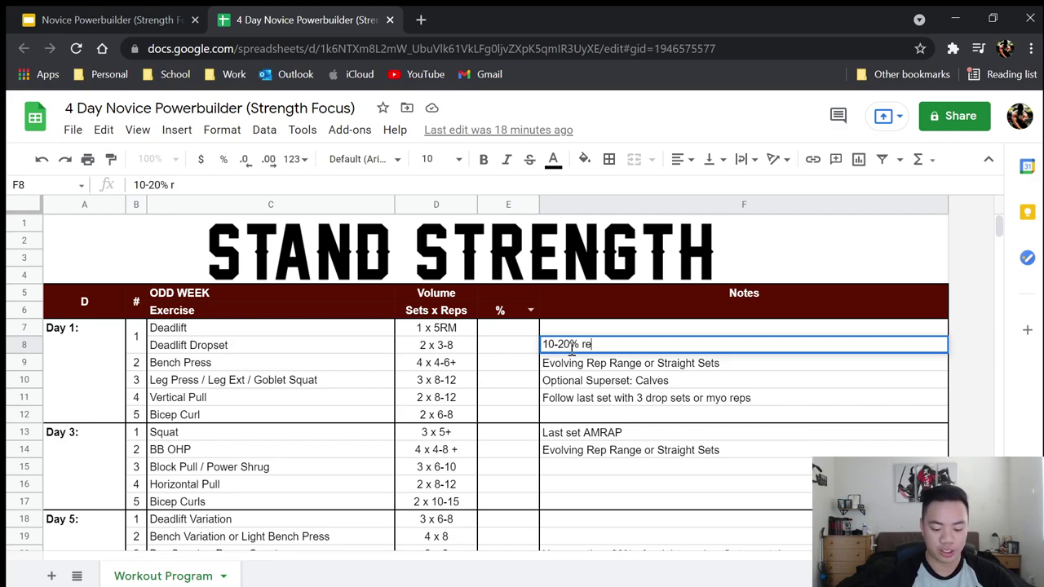
type("duction in load")
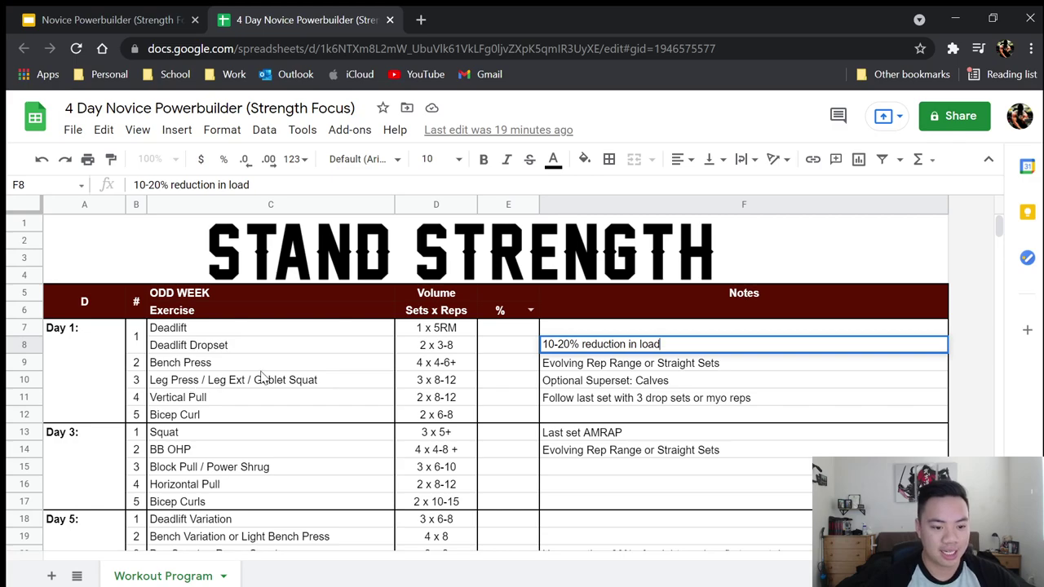
left_click(441, 364)
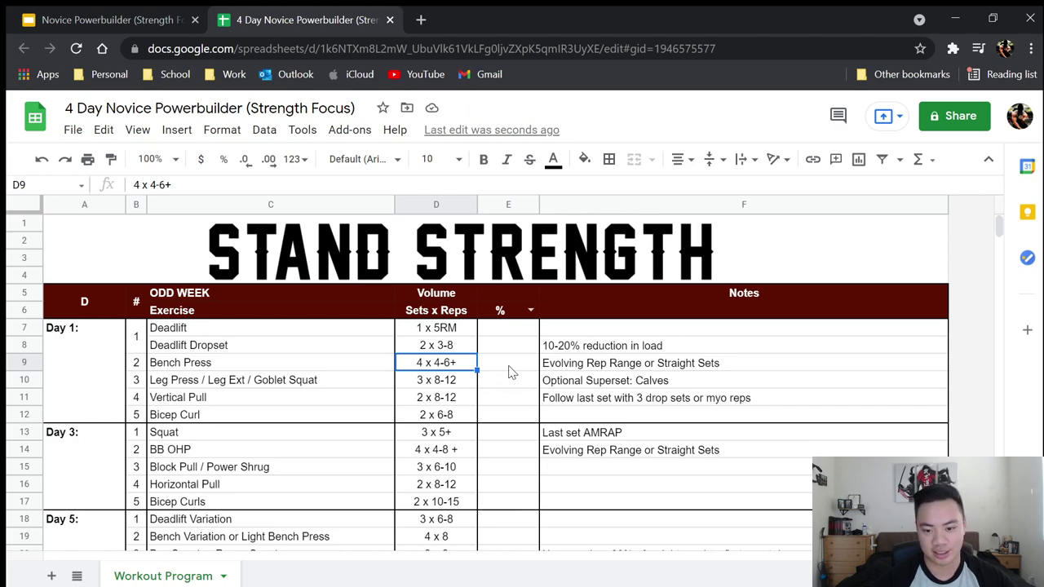
Step: Append ", Last set AMRAP" to the existing note for the Day 1 Bench Press
double_click(758, 364)
type(", Plus")
key("BackSpace")
key("BackSpace")
key("BackSpace")
key("BackSpace")
key("BackSpace")
type("Last set AMRAP")
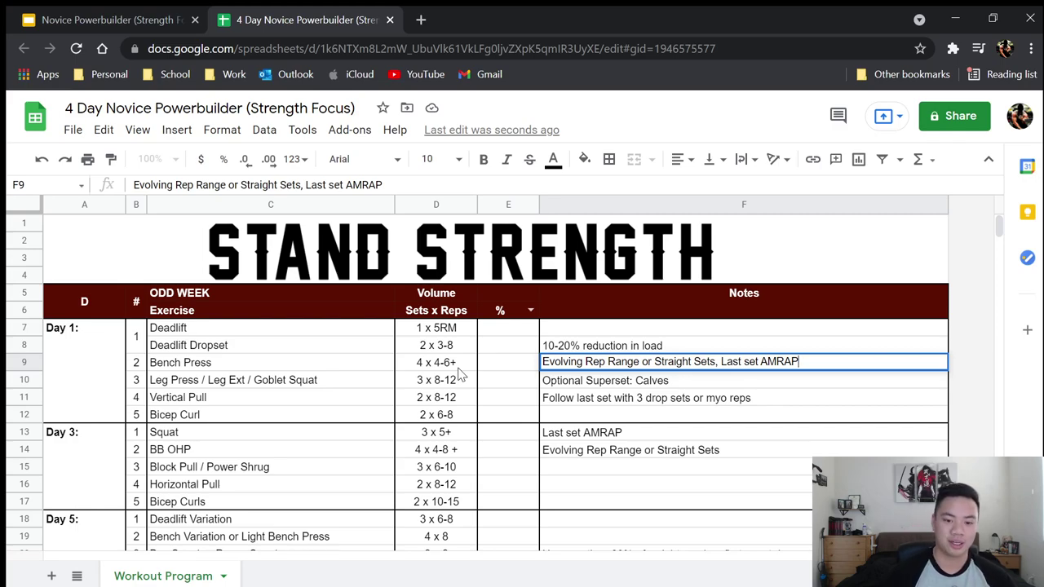
key("Return")
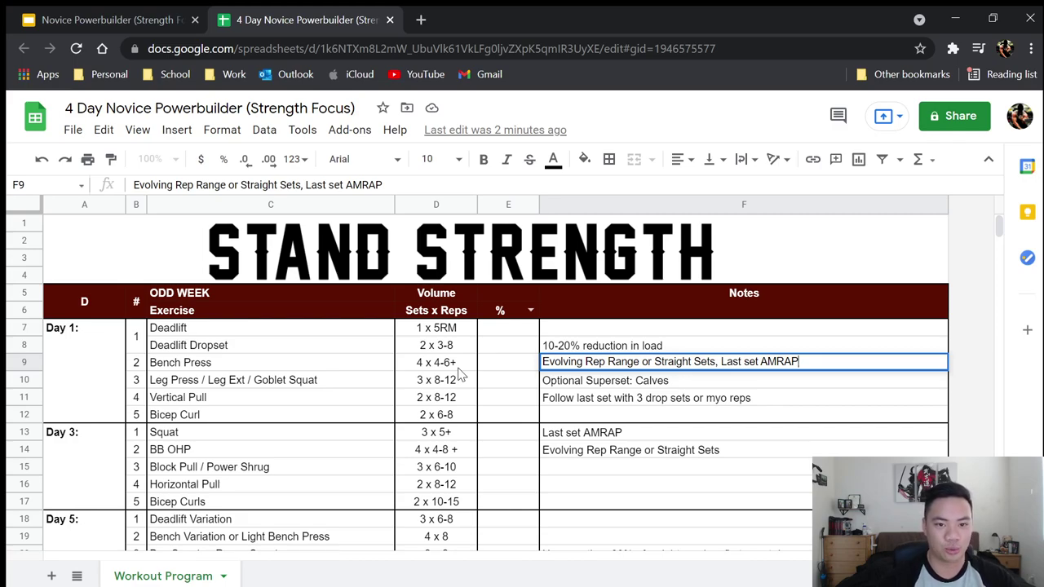
left_click(428, 371)
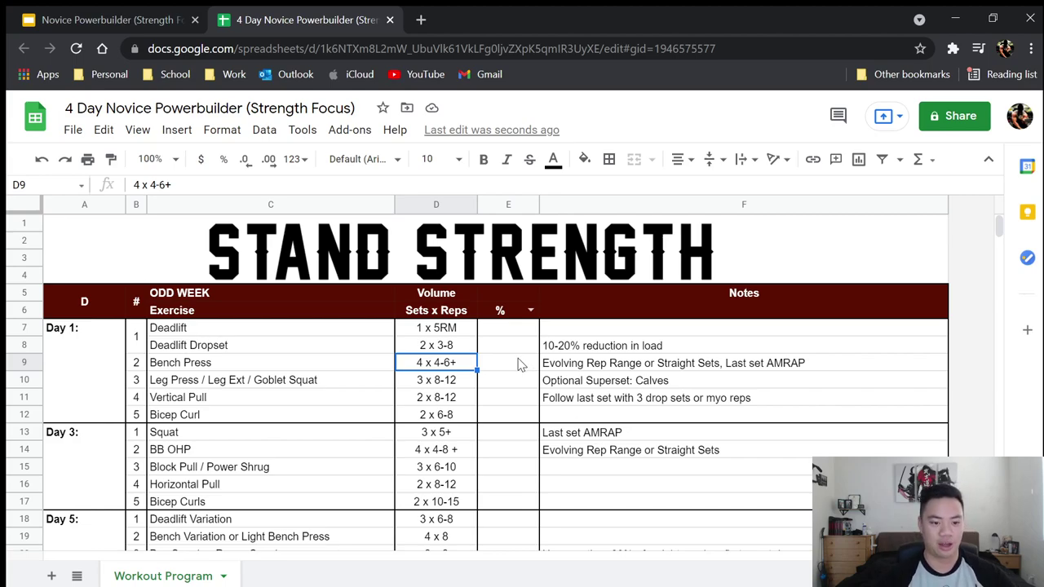
Step: Review the Day 1 exercise order from Deadlift to the leg press row, including the bench and leg volumes and the leg superset note
left_click(333, 382)
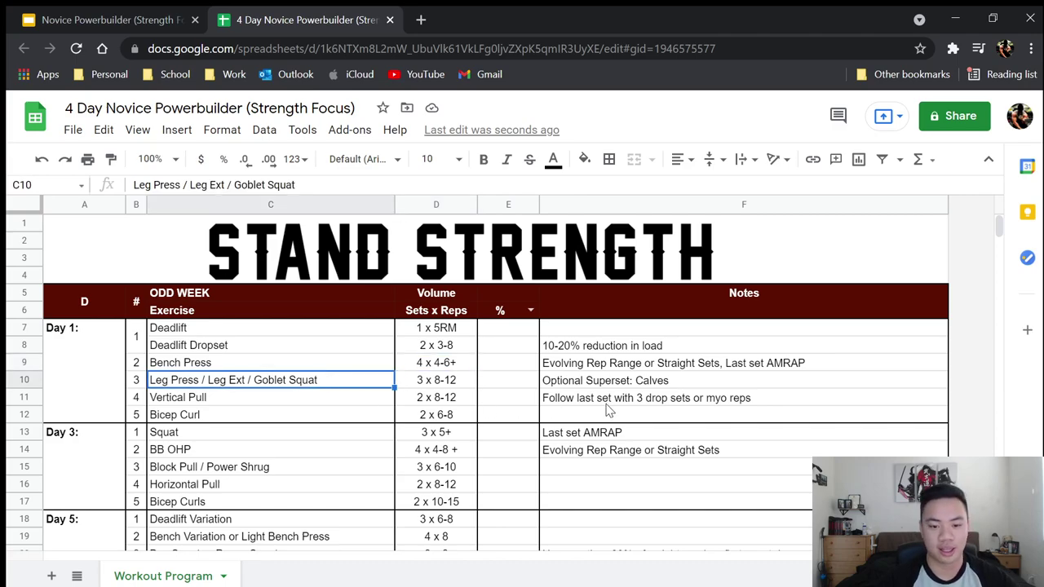
left_click(188, 329)
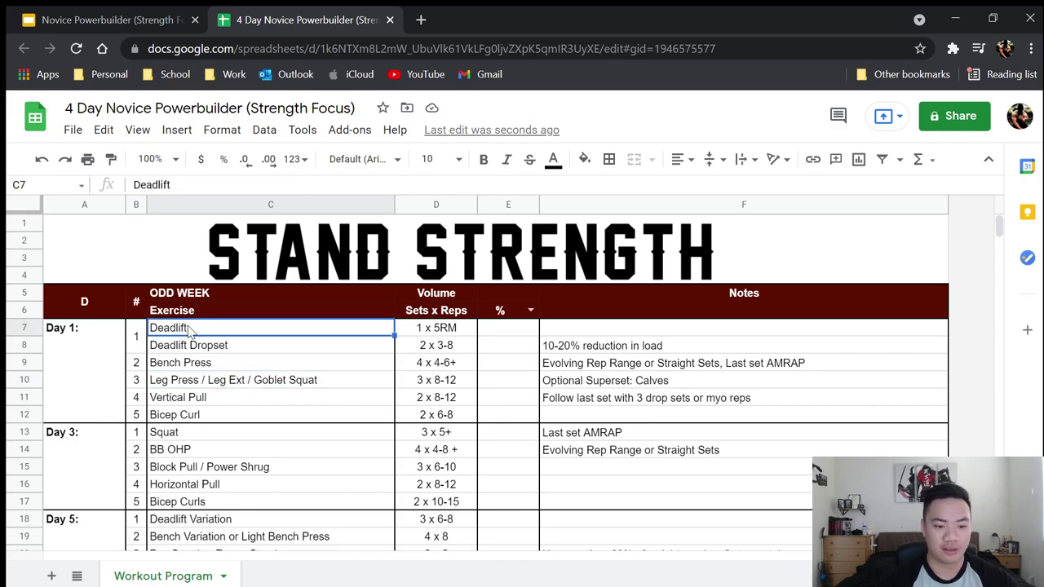
left_click(208, 364)
left_click(212, 385)
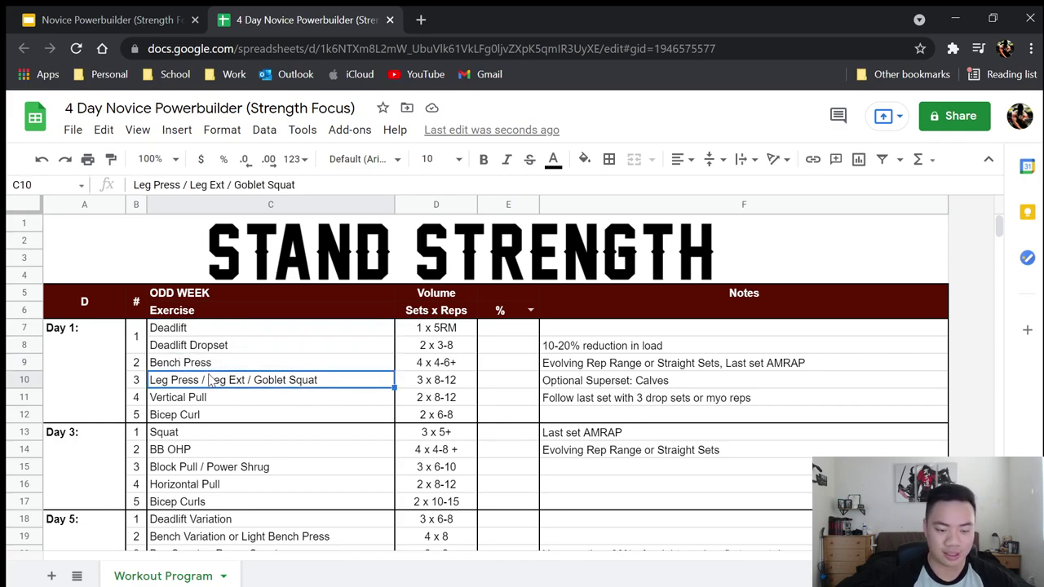
left_click(220, 335)
left_click(226, 370)
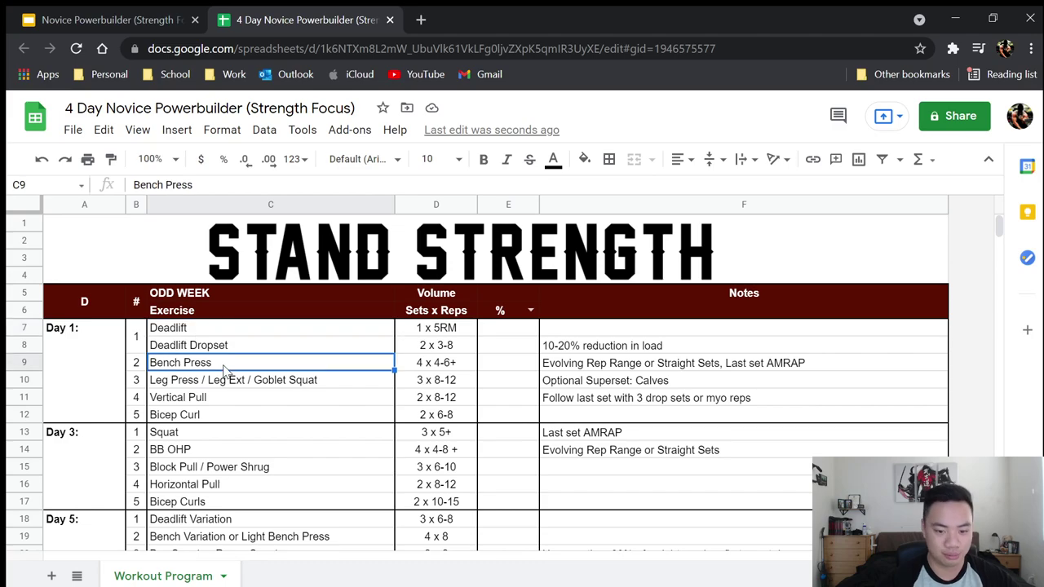
left_click(471, 365)
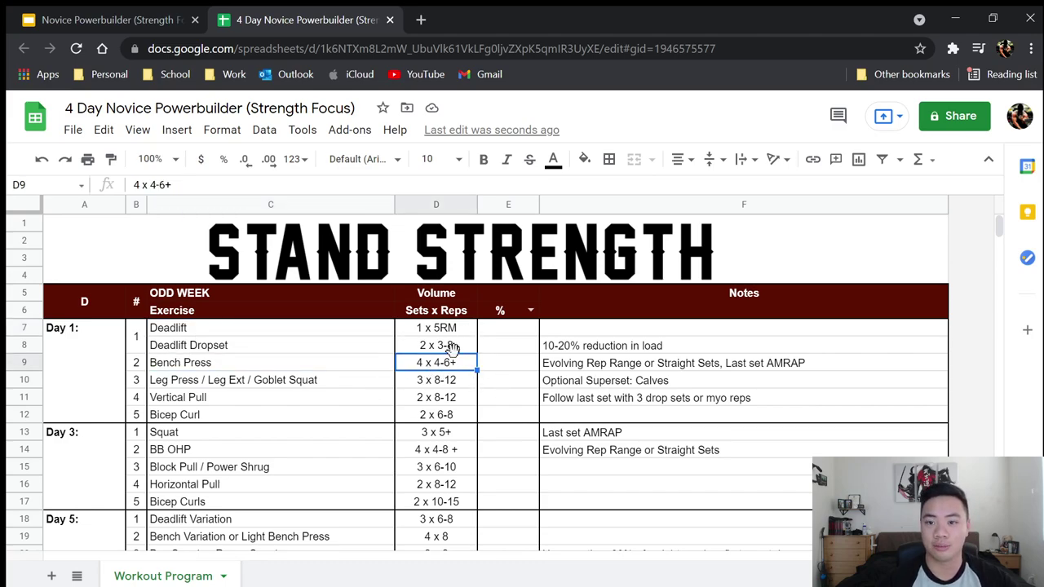
left_click(355, 385)
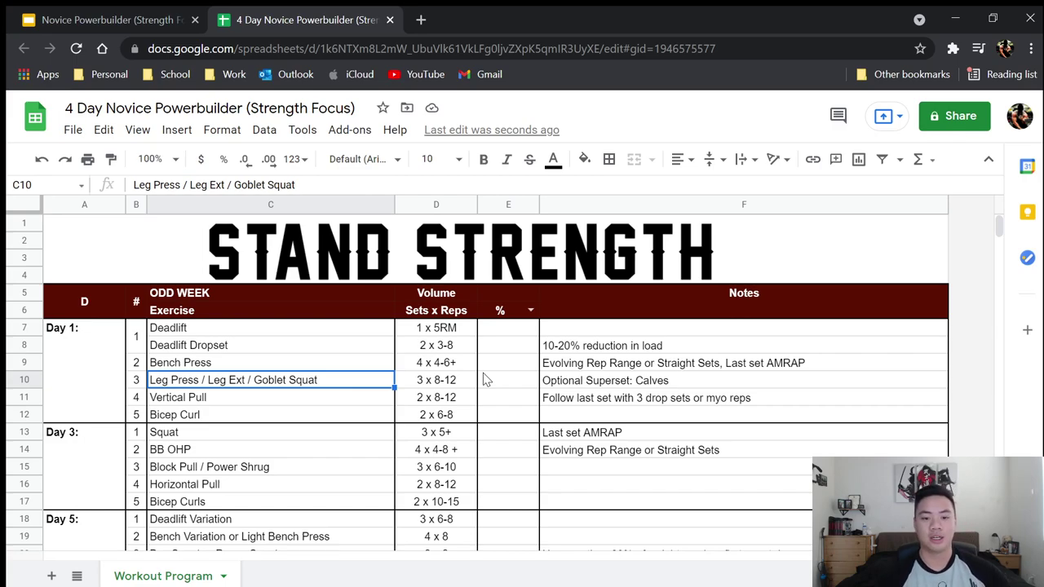
left_click(425, 384)
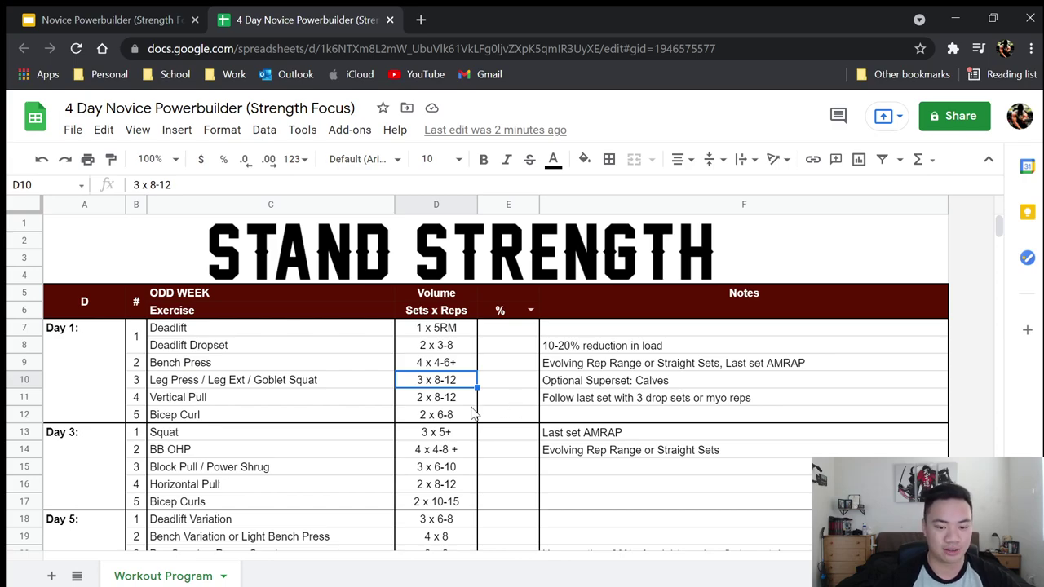
left_click(612, 384)
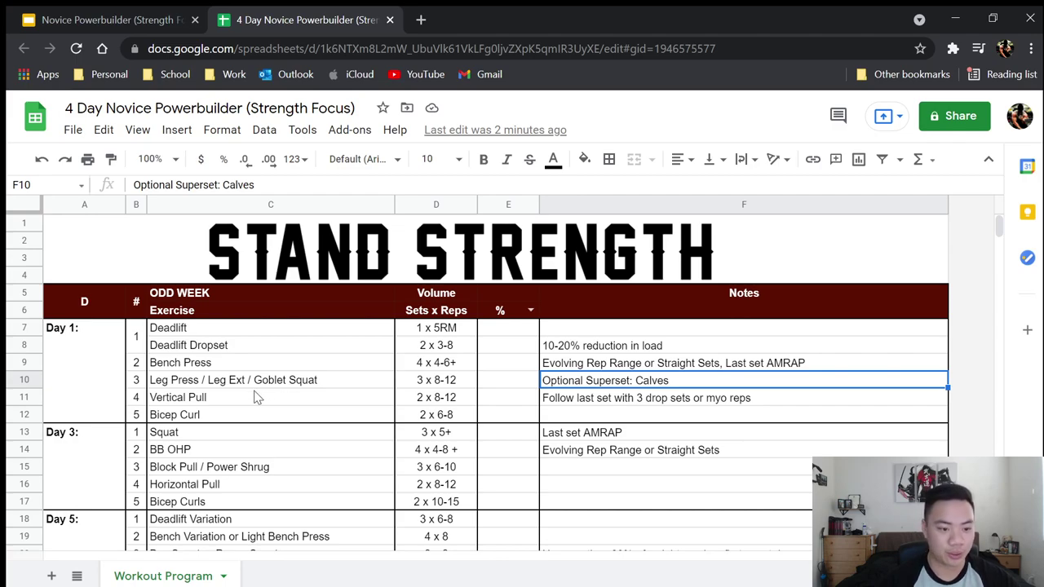
Step: Examine the Day 1 Vertical Pull and Bicep Curl rows and their prescribed sets and reps
left_click(224, 398)
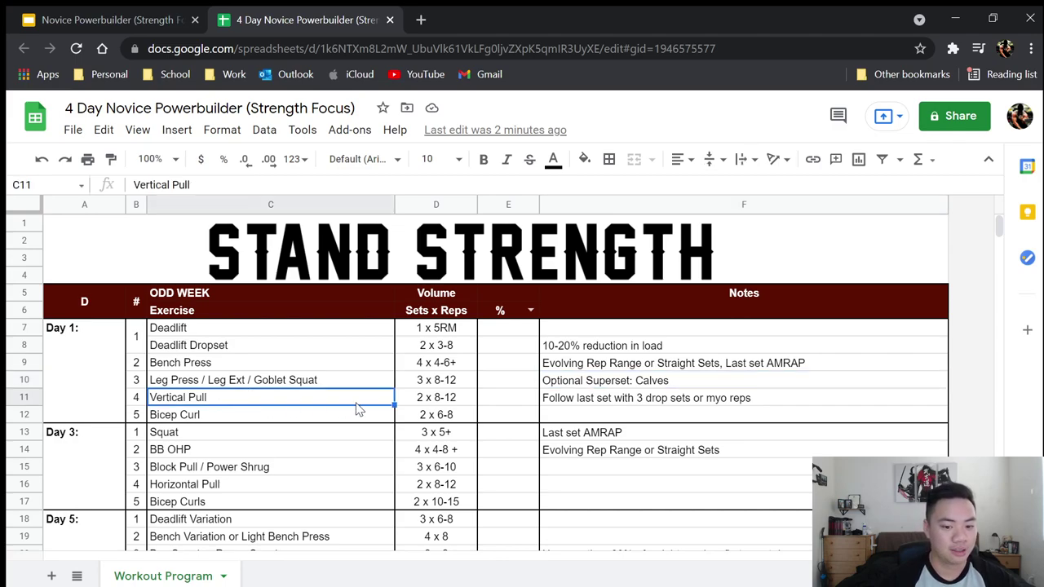
left_click(287, 416)
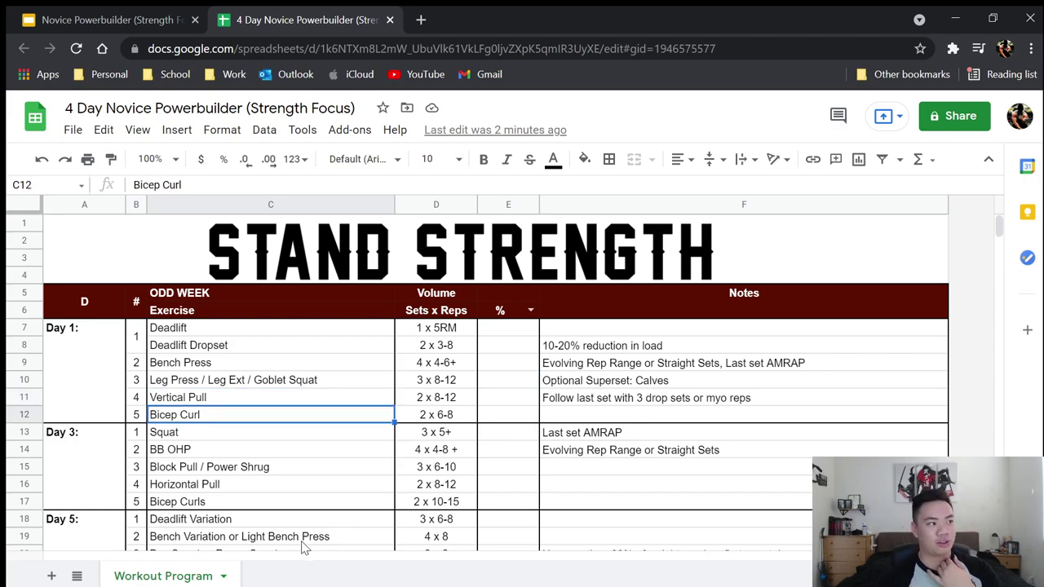
left_click(281, 401)
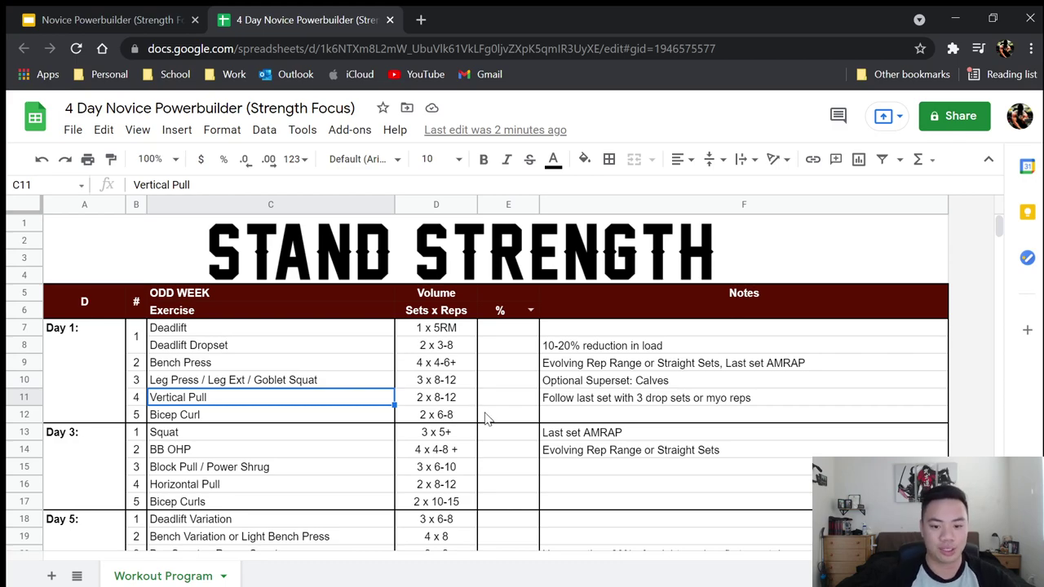
left_click_drag(139, 334, 640, 390)
left_click(274, 399)
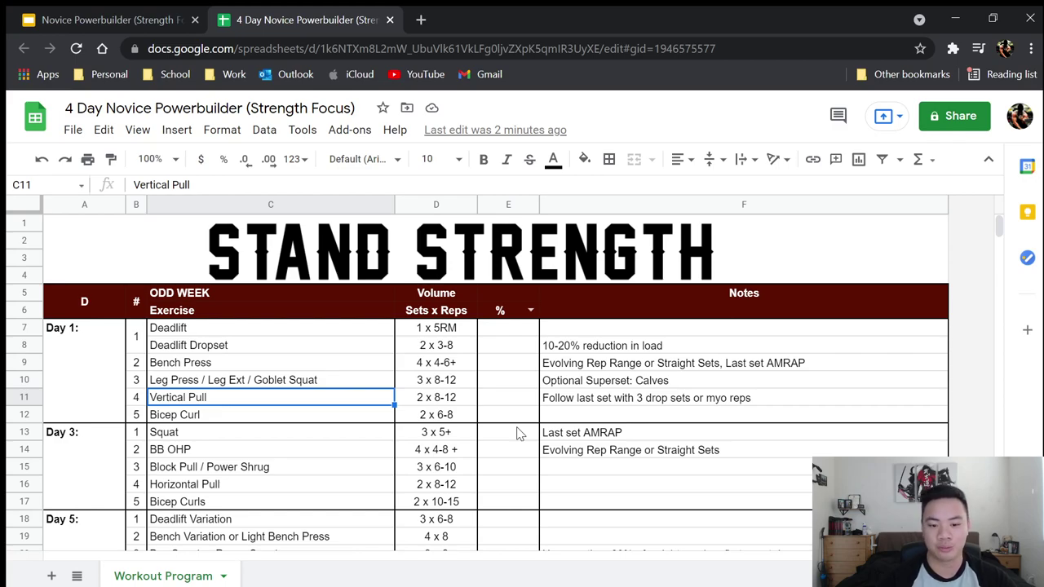
left_click(448, 400)
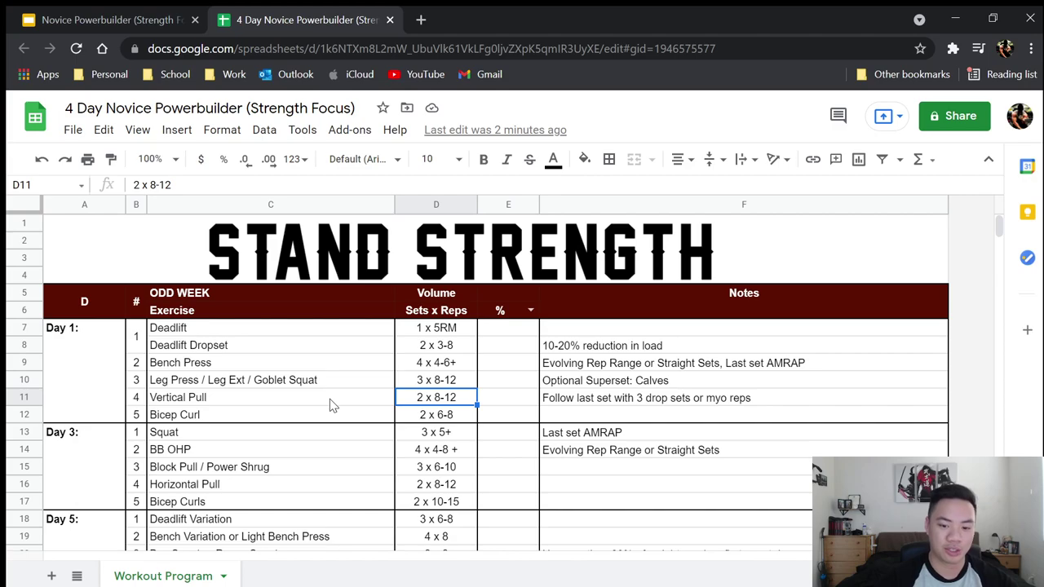
left_click(432, 417)
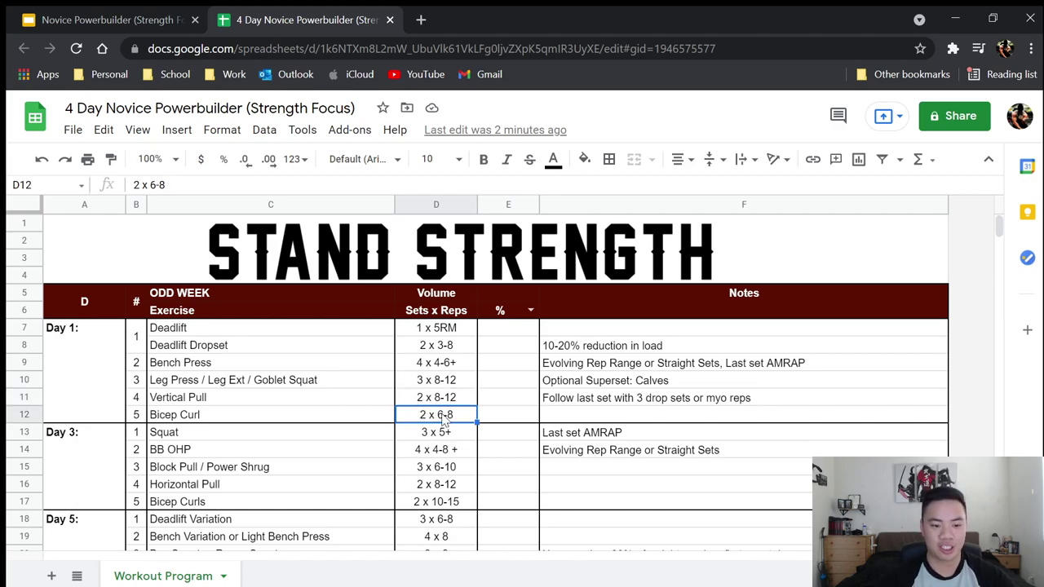
left_click(436, 399)
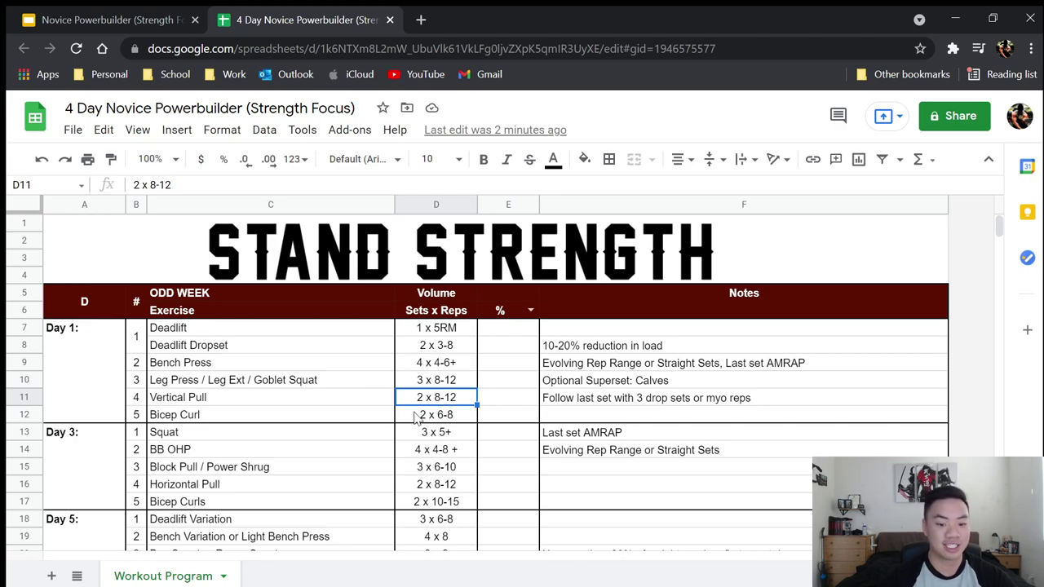
Step: Compare the Day 1 Vertical Pull with the Day 3 Horizontal Pull and Bicep Curls, and read the Vertical Pull's volume and note
left_click(198, 401)
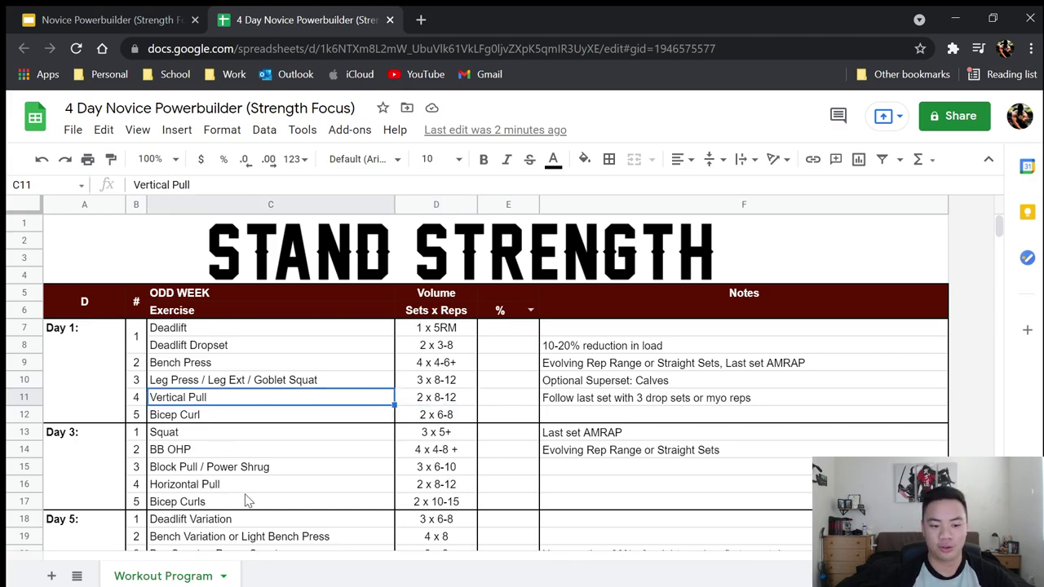
left_click(247, 500)
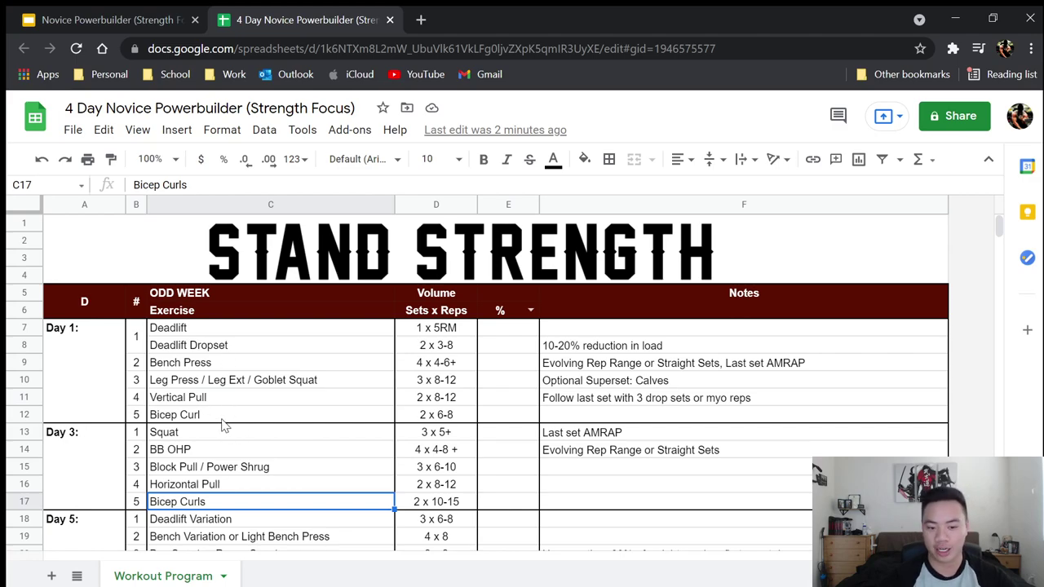
left_click(440, 398)
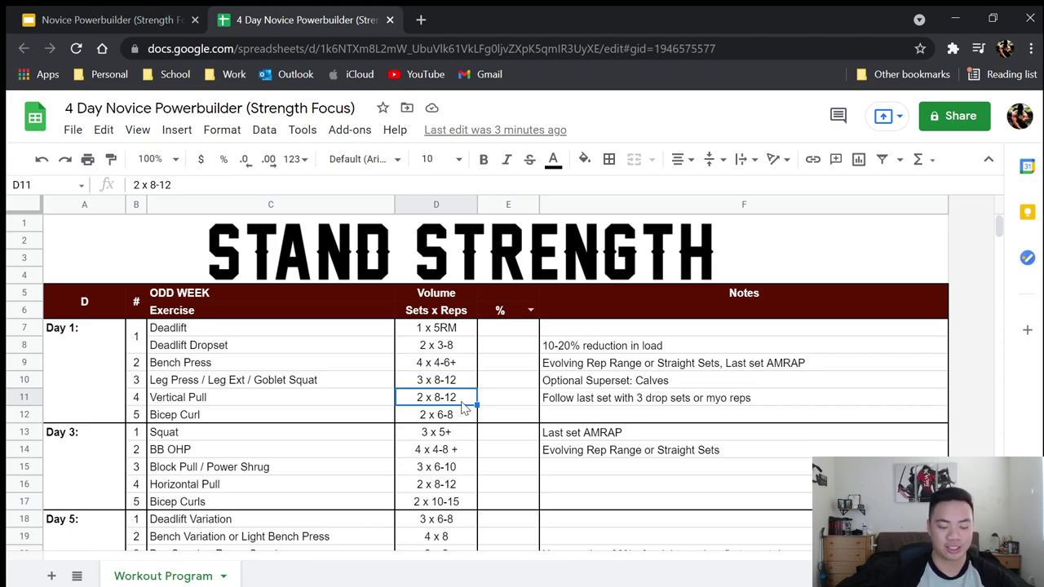
left_click(265, 403)
left_click(275, 485)
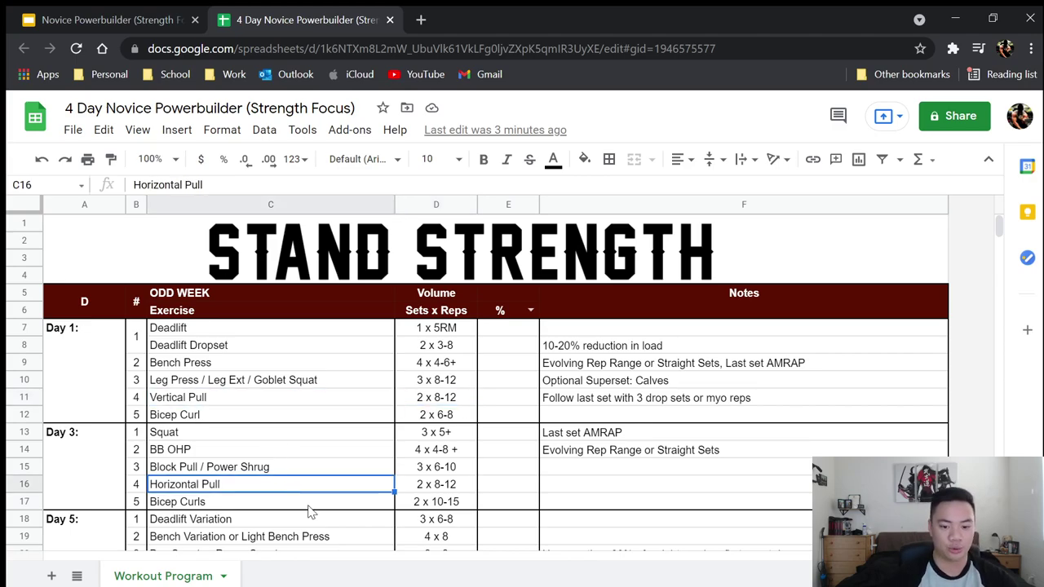
left_click(438, 405)
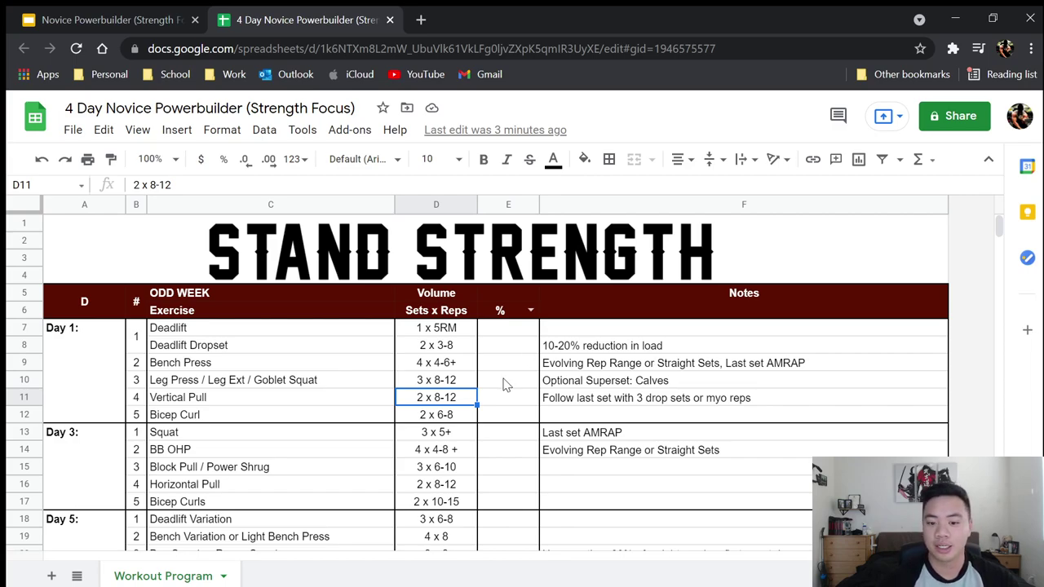
left_click(615, 402)
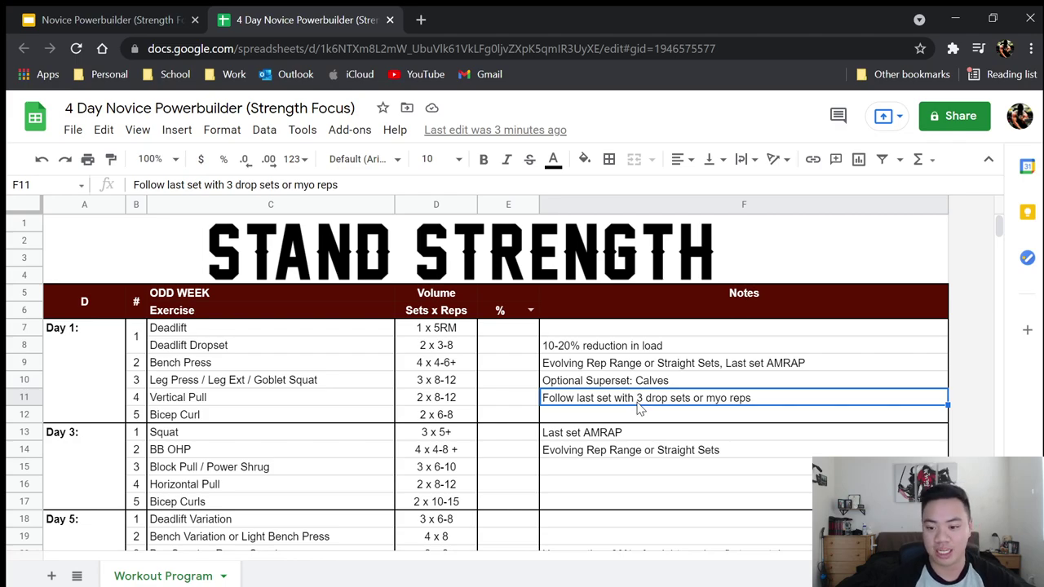
left_click(463, 408)
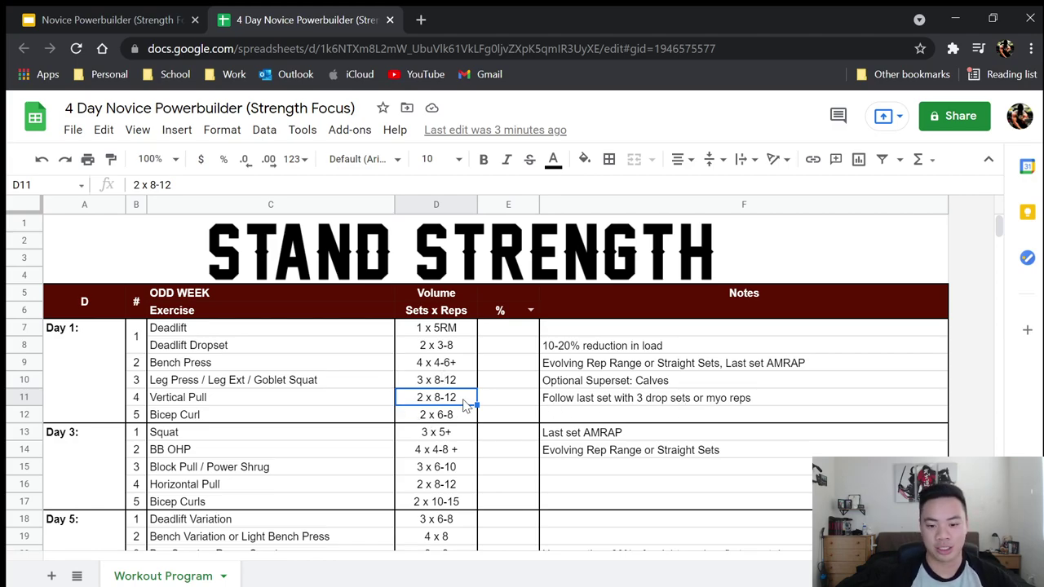
Step: Add the note "Bias toward BB or Heavy curls" to the Day 1 Bicep Curl
left_click(245, 433)
left_click(574, 420)
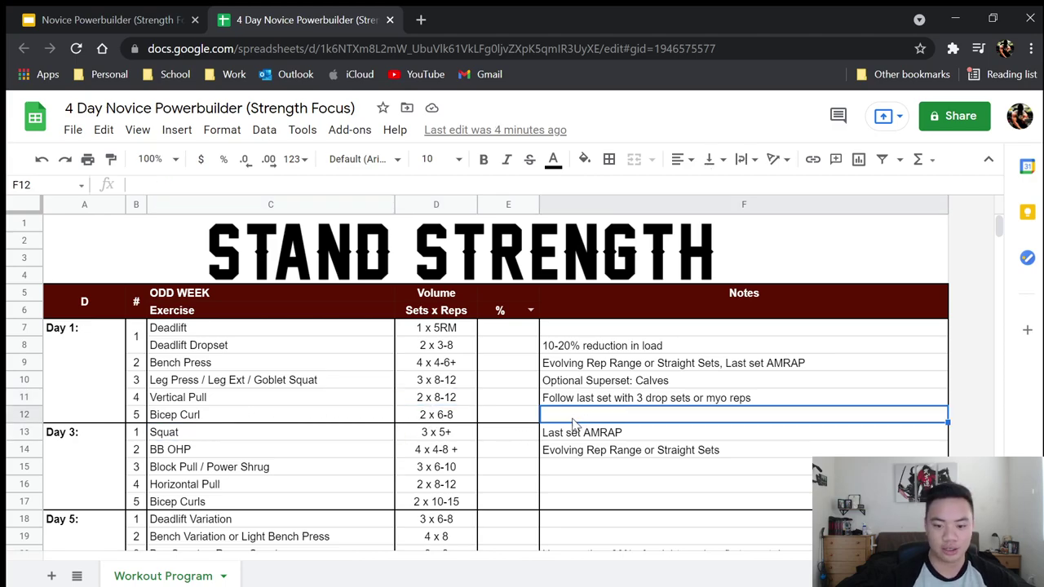
type("Bias ")
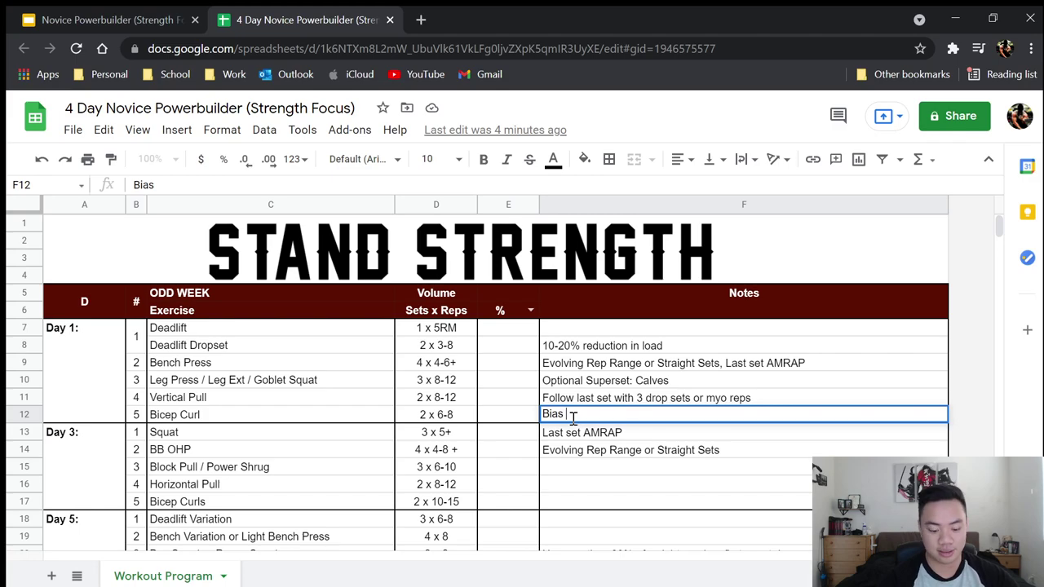
type("toward ")
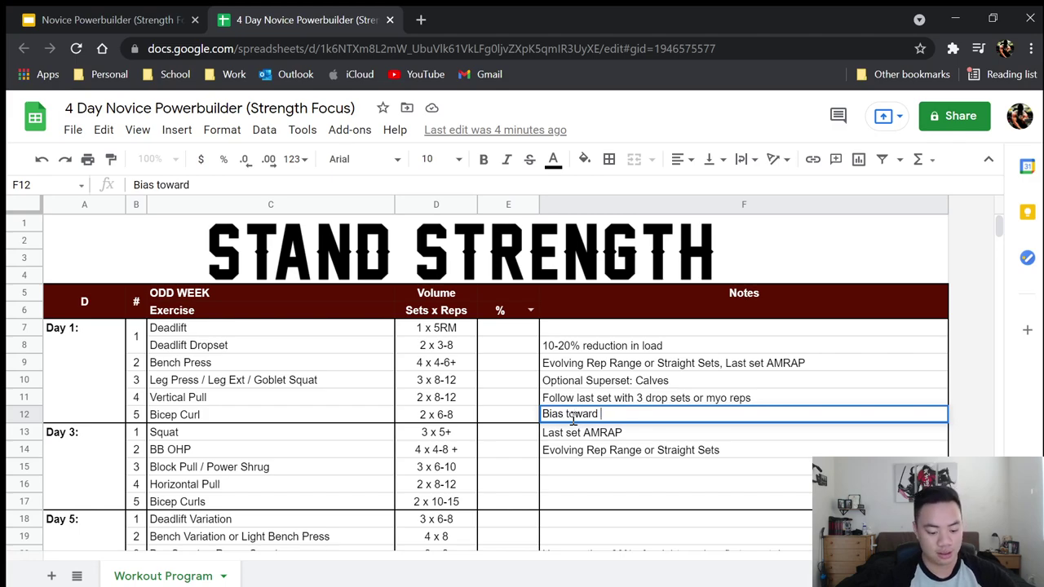
type("BB or Heavy s")
key("BackSpace")
key("BackSpace")
type("curls")
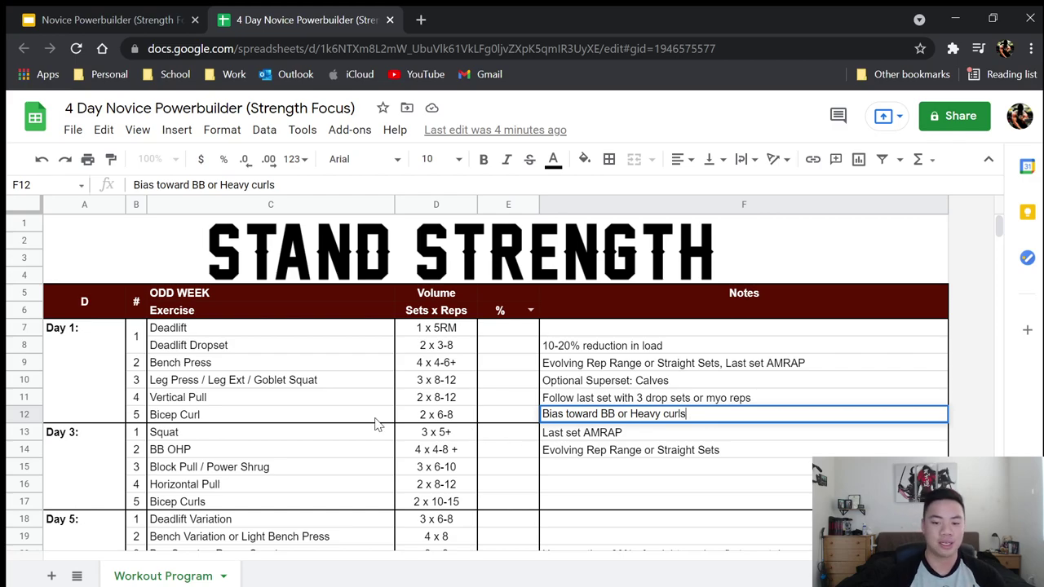
left_click(461, 419)
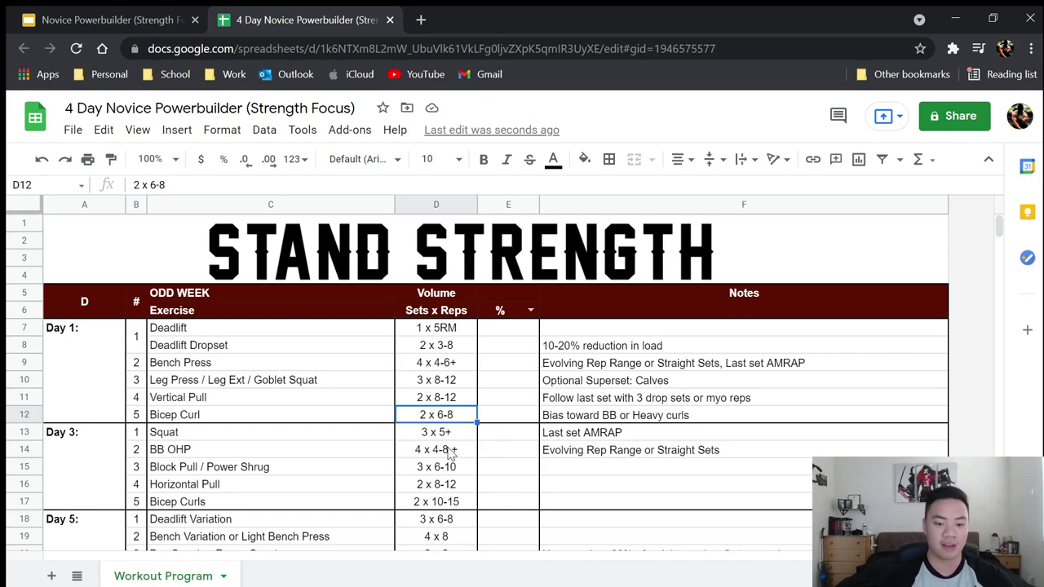
Step: Review the start of Day 3 against Day 1, reading the Squat's volume and note and the BB OHP's sets and reps
scroll(277, 398, "down", 2)
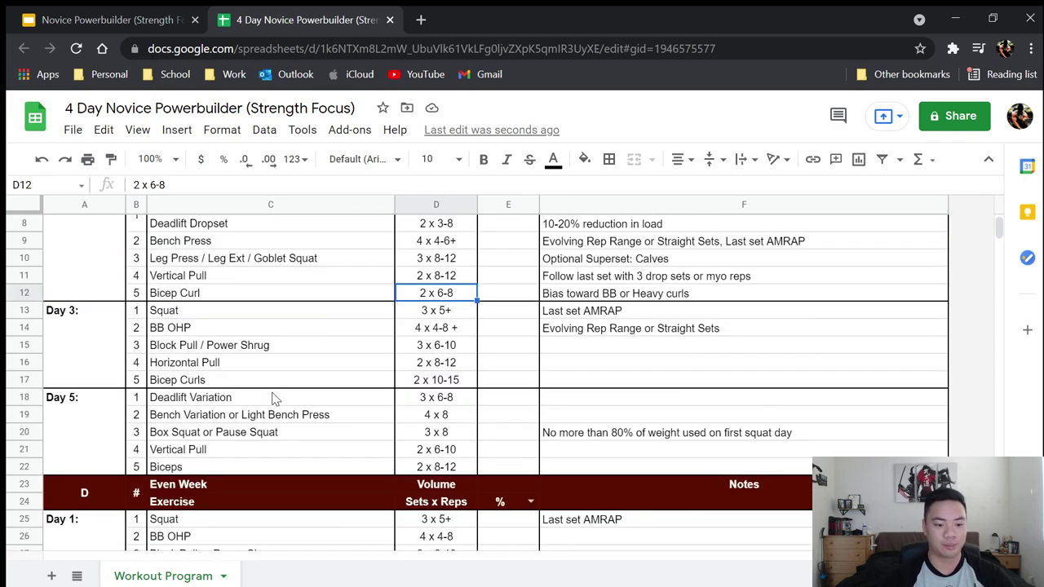
scroll(278, 398, "up", 1)
left_click(97, 374)
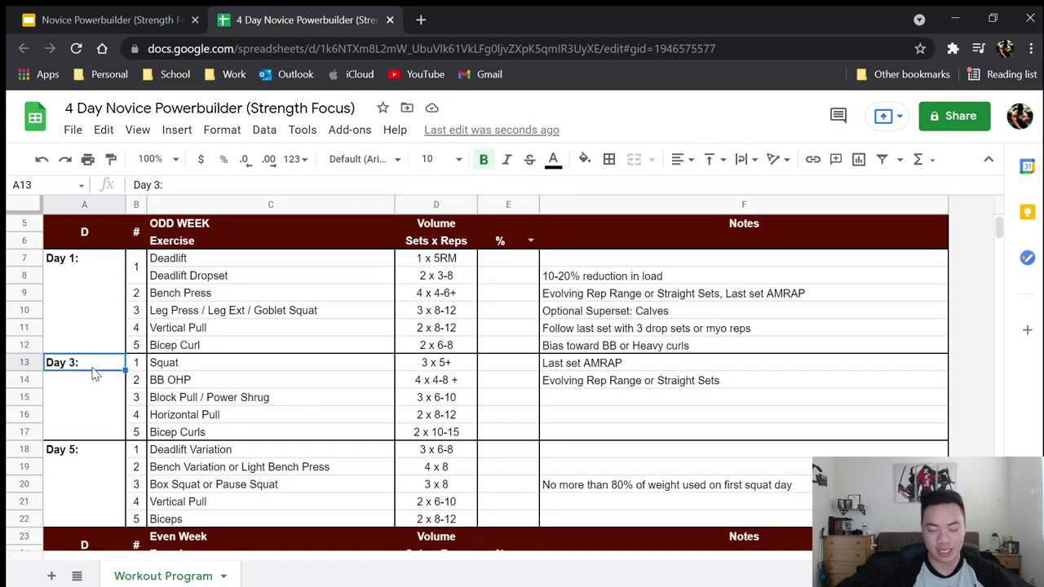
left_click(87, 260)
left_click(114, 365)
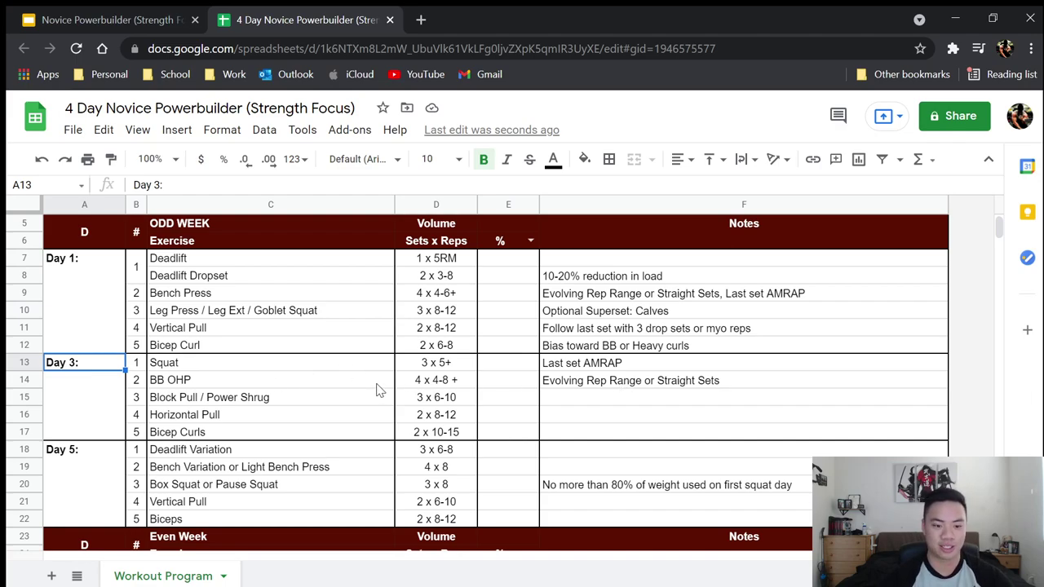
left_click(246, 358)
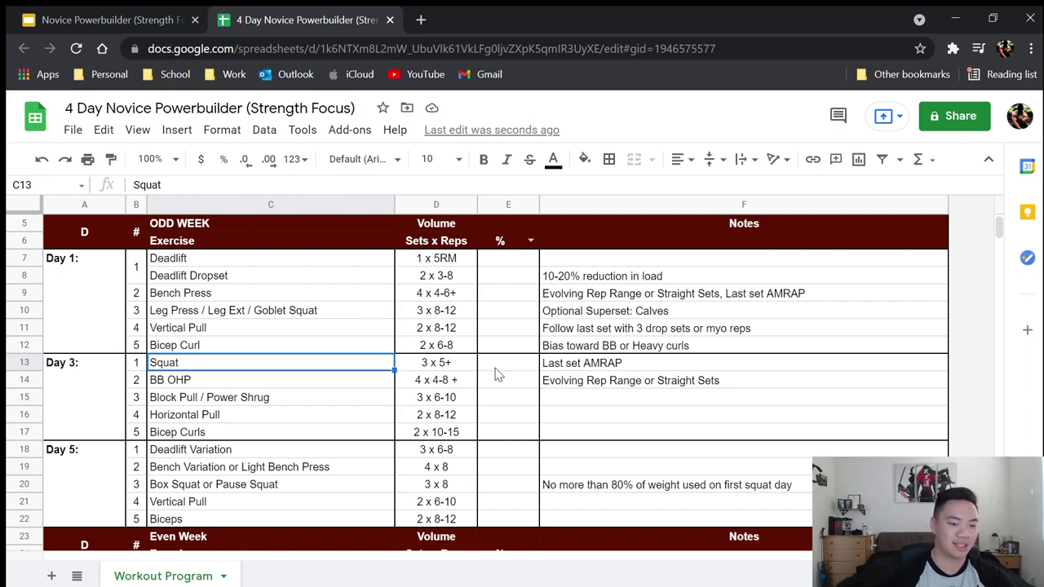
left_click(462, 367)
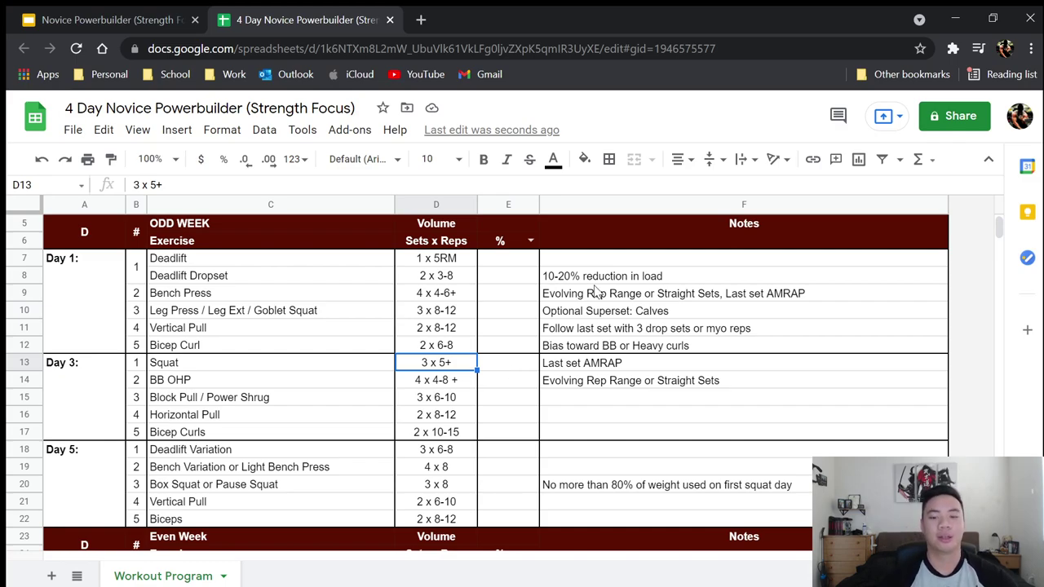
left_click(645, 363)
left_click(415, 384)
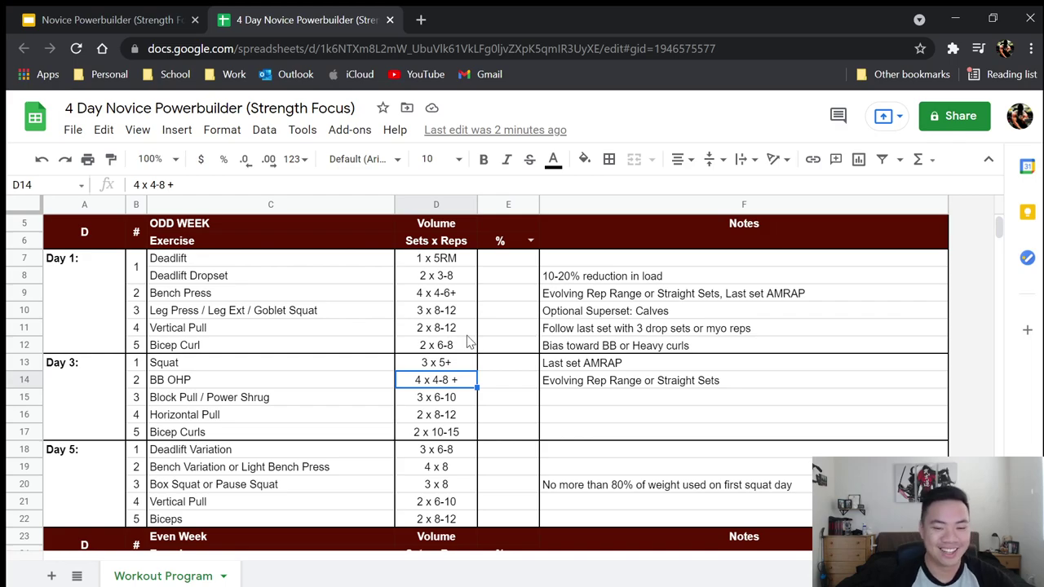
Step: Compare the Day 3 Block Pull / Power Shrug and its volume with the Day 1 Deadlift and Deadlift Dropset rows
left_click(263, 403)
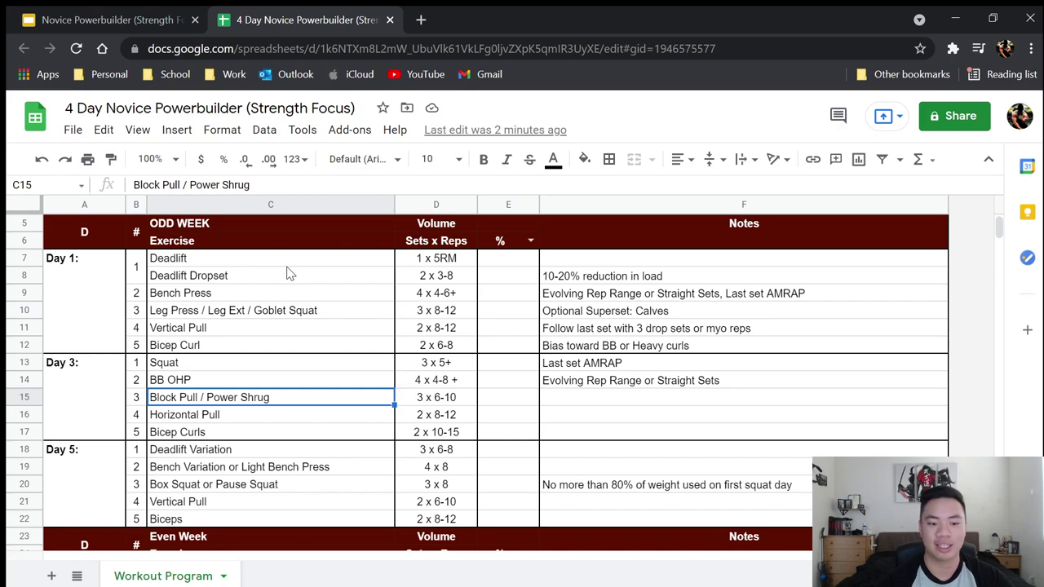
left_click_drag(200, 265, 216, 279)
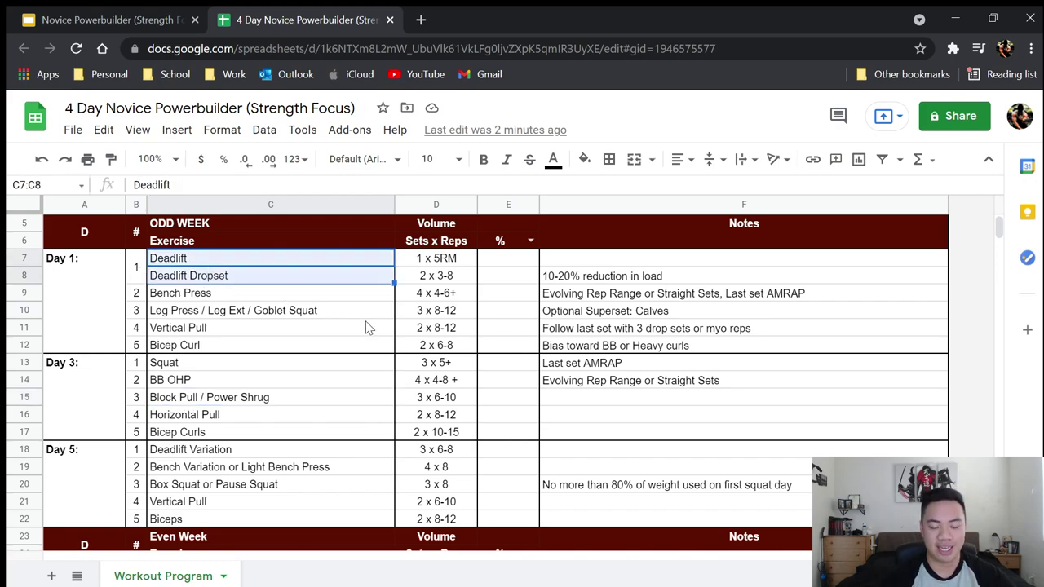
left_click(220, 403)
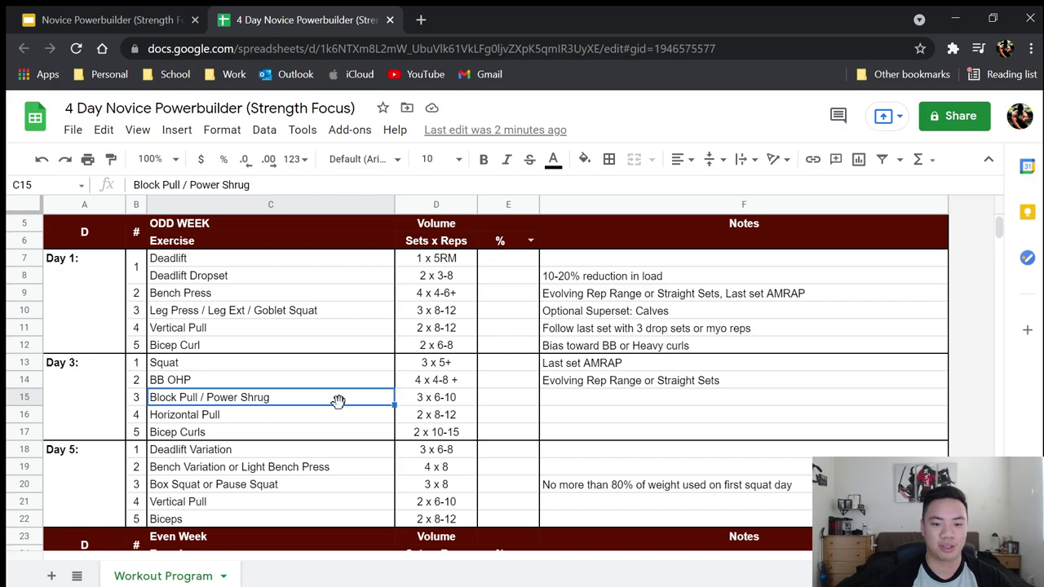
left_click(448, 397)
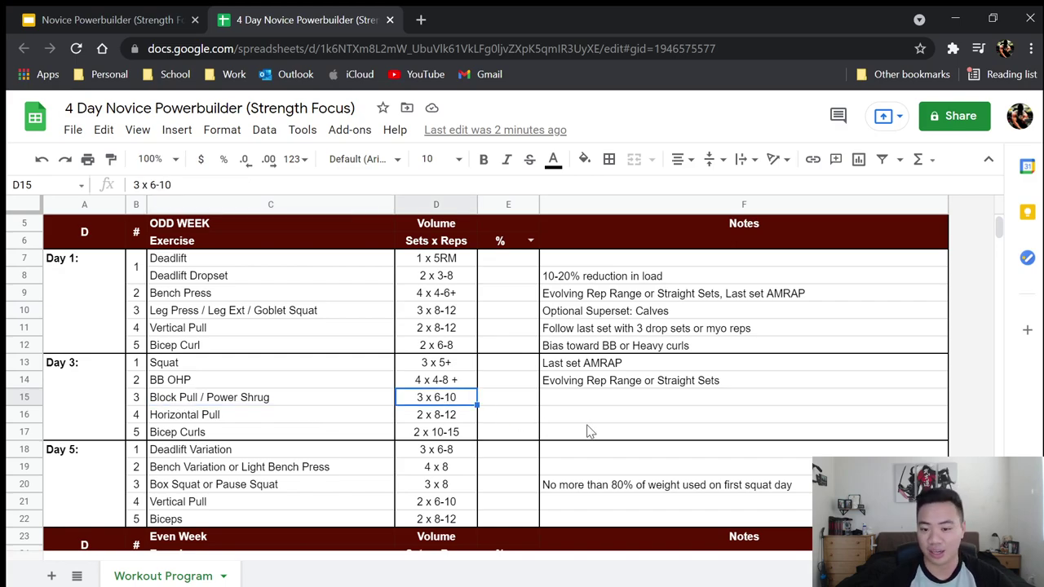
left_click_drag(582, 277, 307, 261)
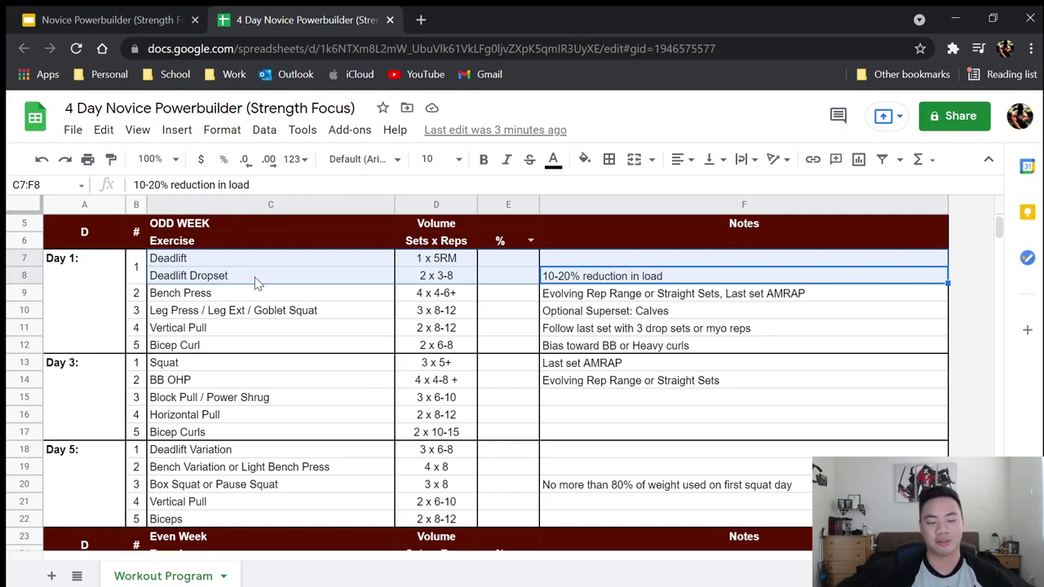
left_click(251, 399)
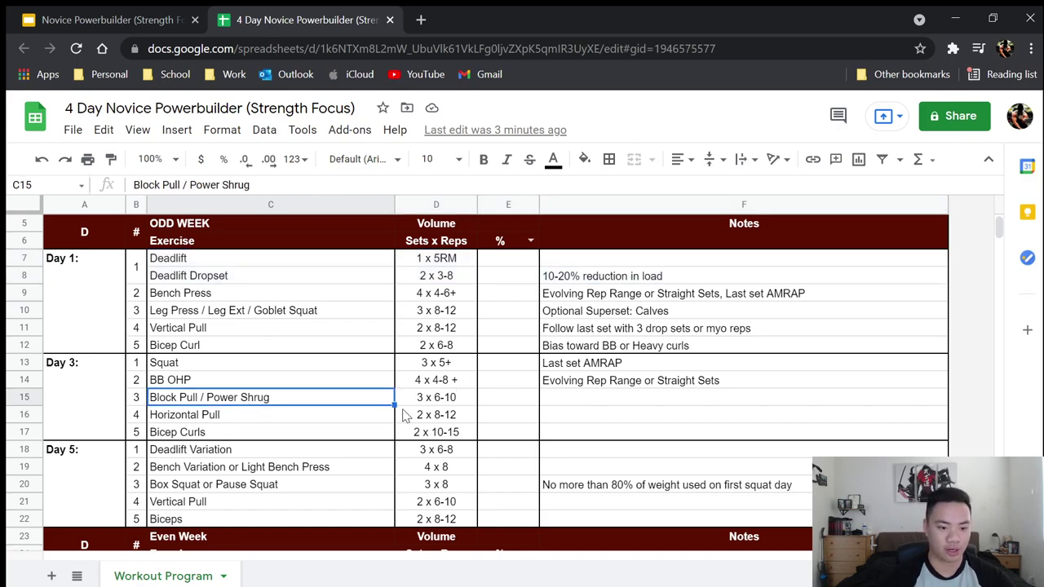
Step: Copy the Day 1 Vertical Pull note "Follow last set with 3 drop sets or myo reps" to the Day 3 Horizontal Pull
left_click(313, 419)
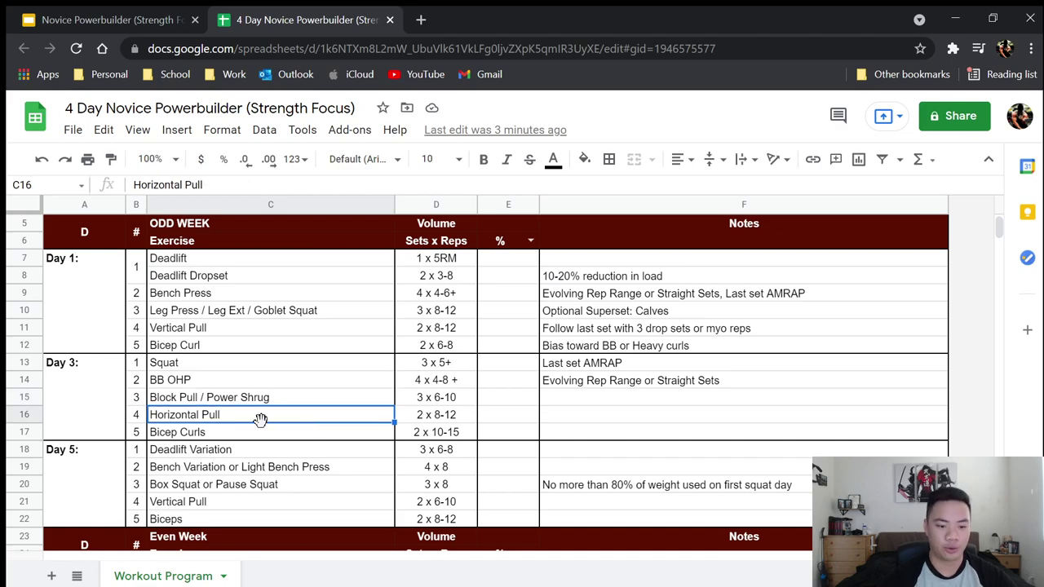
left_click(608, 331)
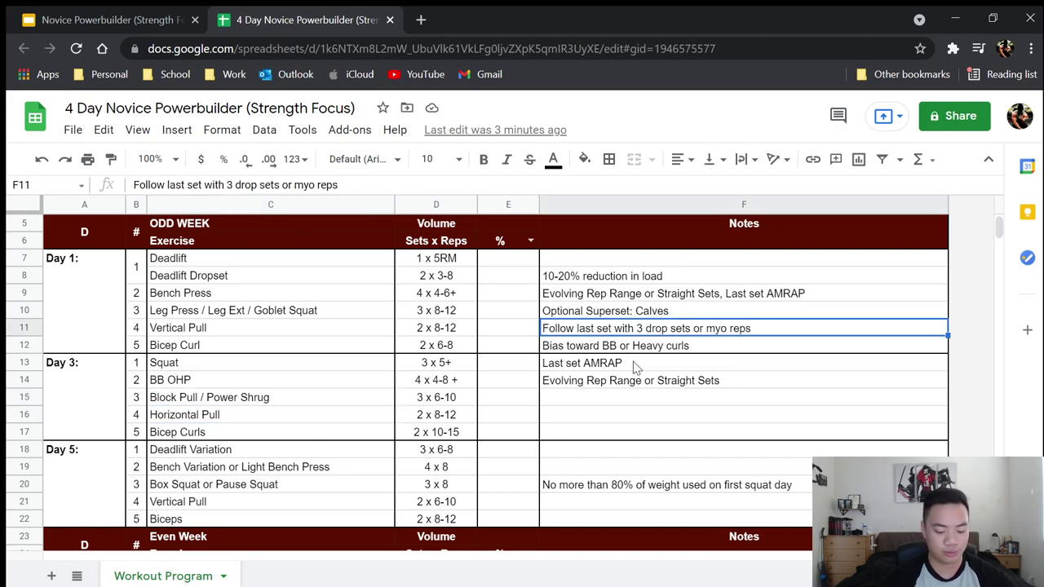
left_click(572, 419)
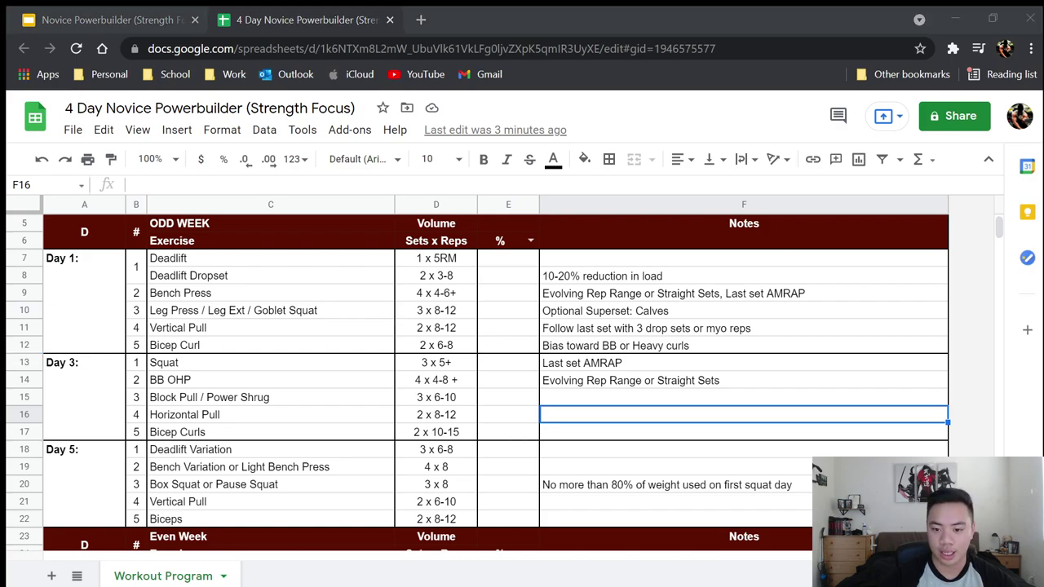
left_click(622, 382)
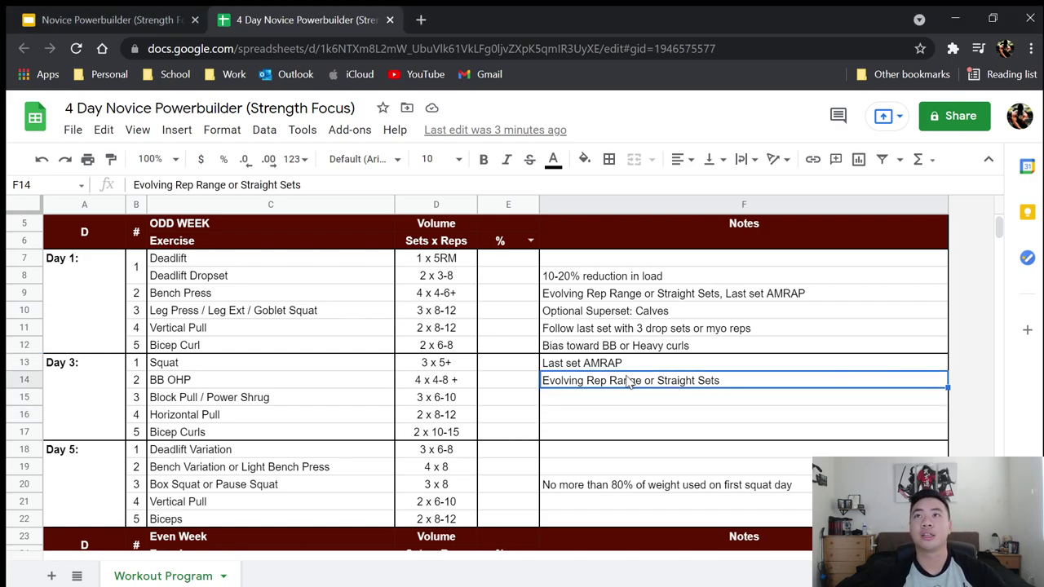
left_click(630, 331)
key("ctrl+c")
key("alt+Tab")
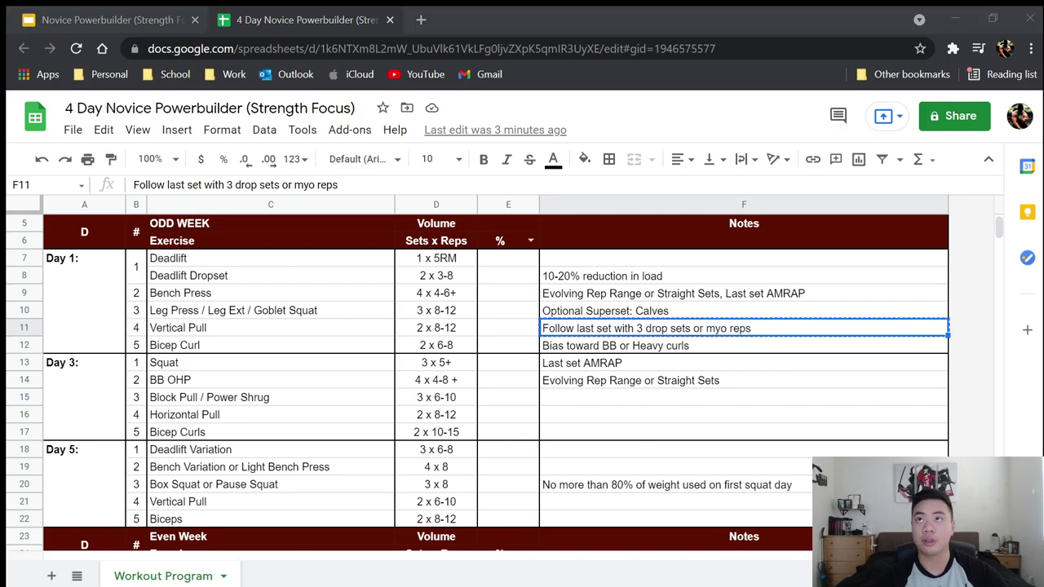
left_click(562, 417)
key("ctrl+v")
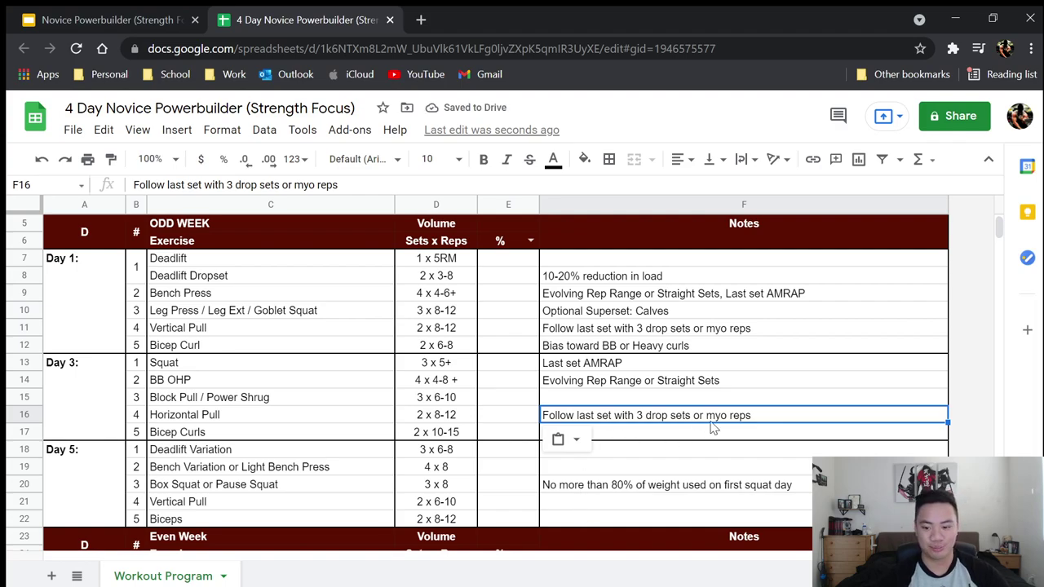
Step: Compare the Day 3 Bicep Curls volume with Day 1's, and add the note "Bias toward cables/machines" to the Day 3 Bicep Curls
left_click(186, 420)
left_click(199, 438)
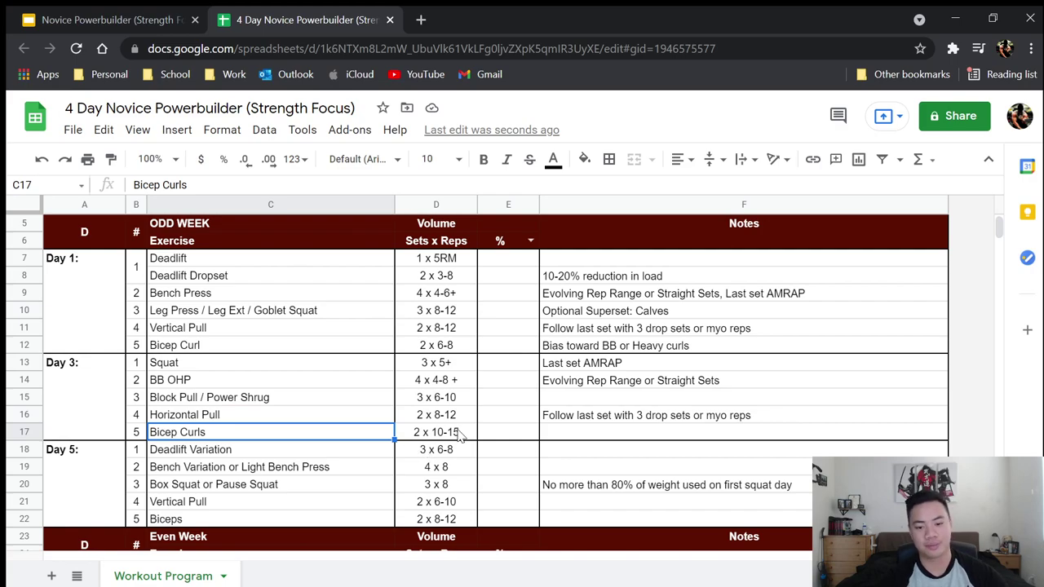
left_click(445, 349)
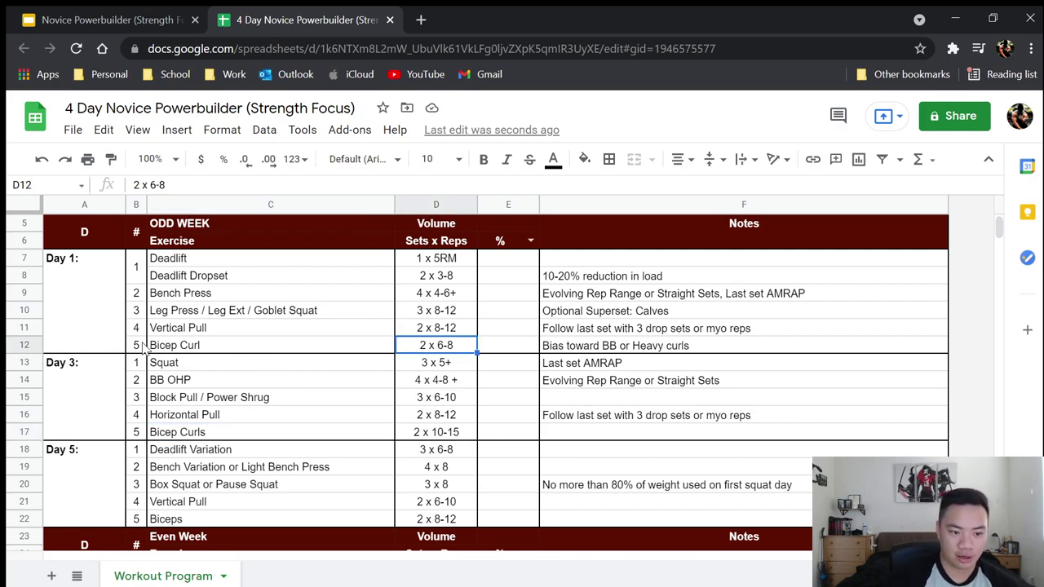
left_click(436, 434)
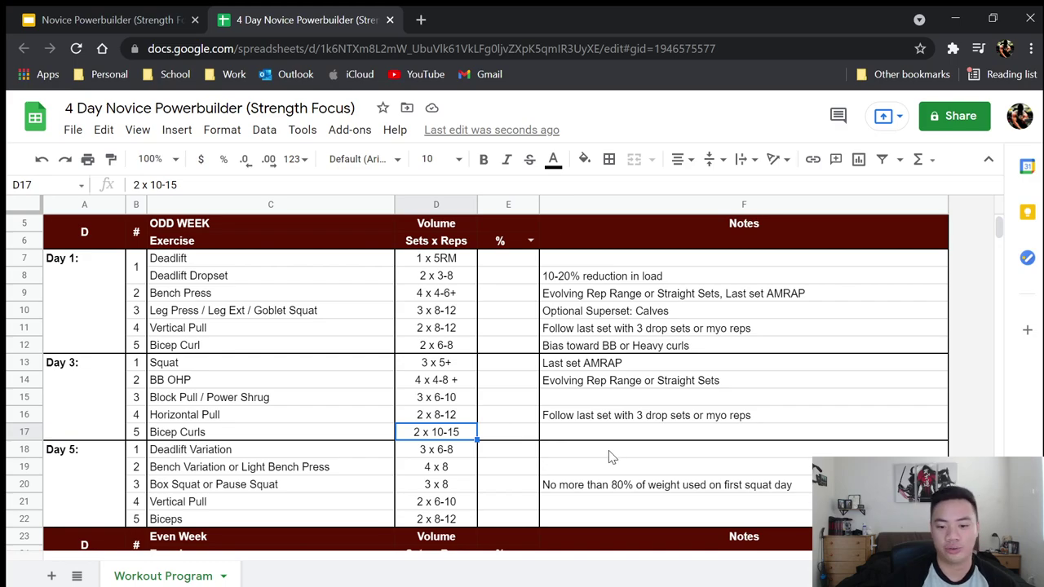
left_click(598, 435)
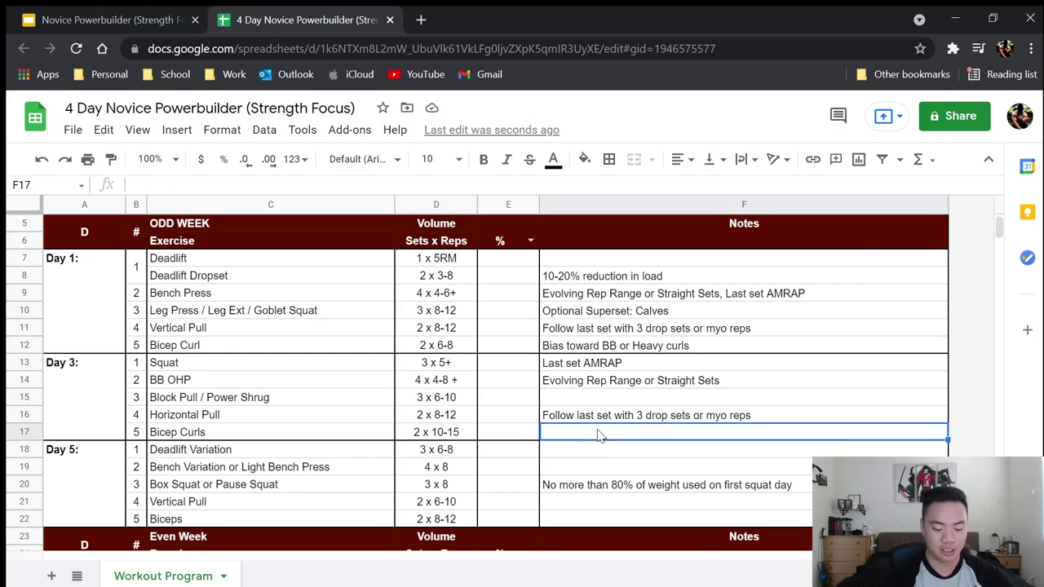
type("Bias toward cables/machines")
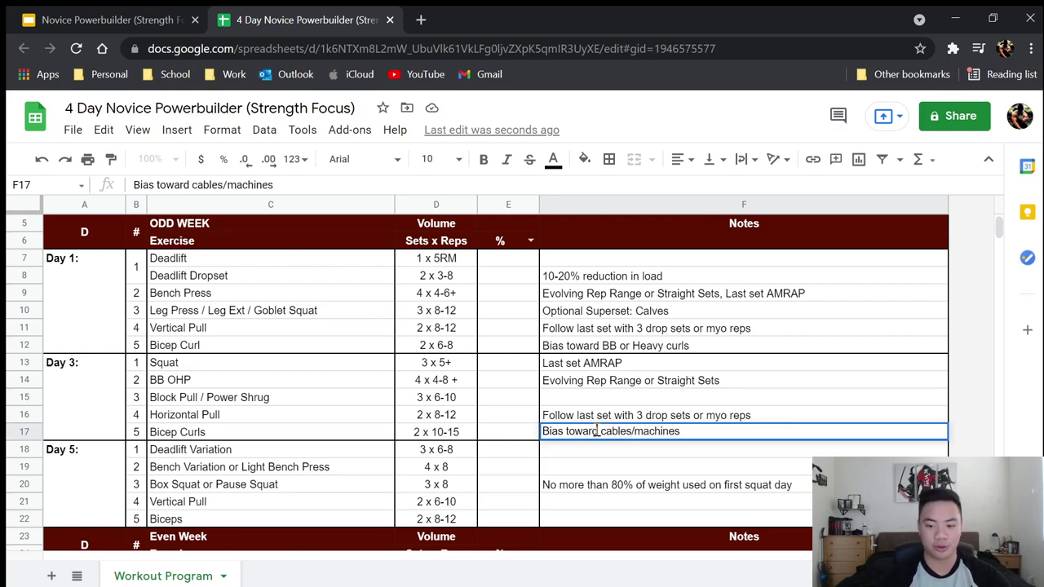
key("Return")
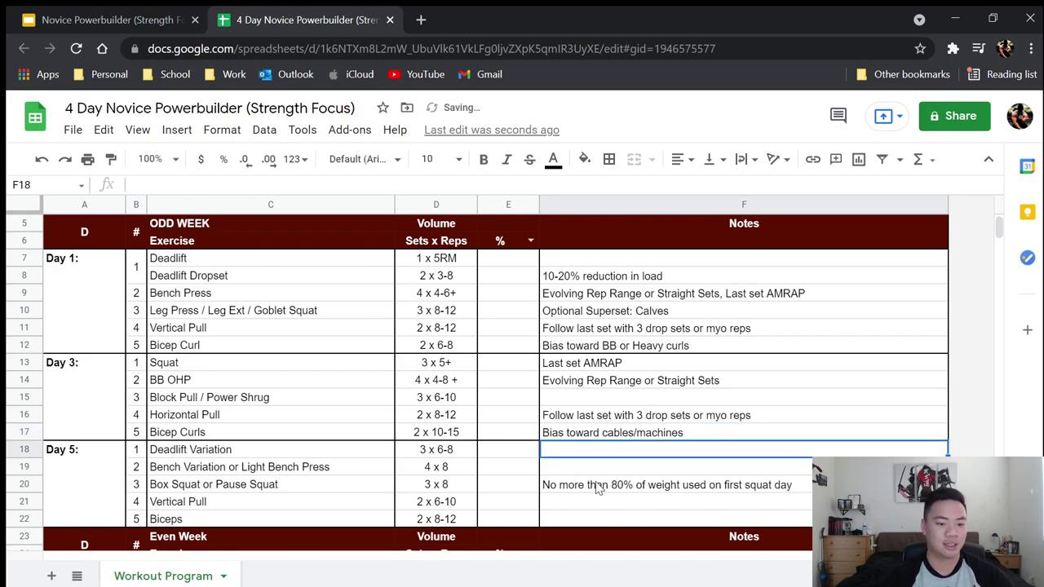
Step: Add the note "SLDL, RDL" to the Day 5 Deadlift Variation
scroll(535, 468, "down", 1)
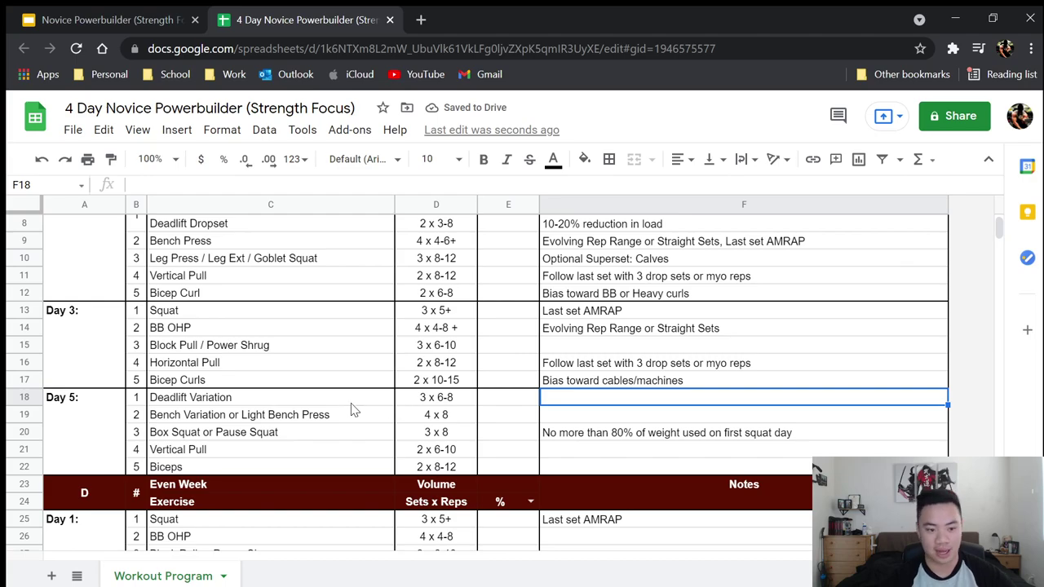
double_click(586, 397)
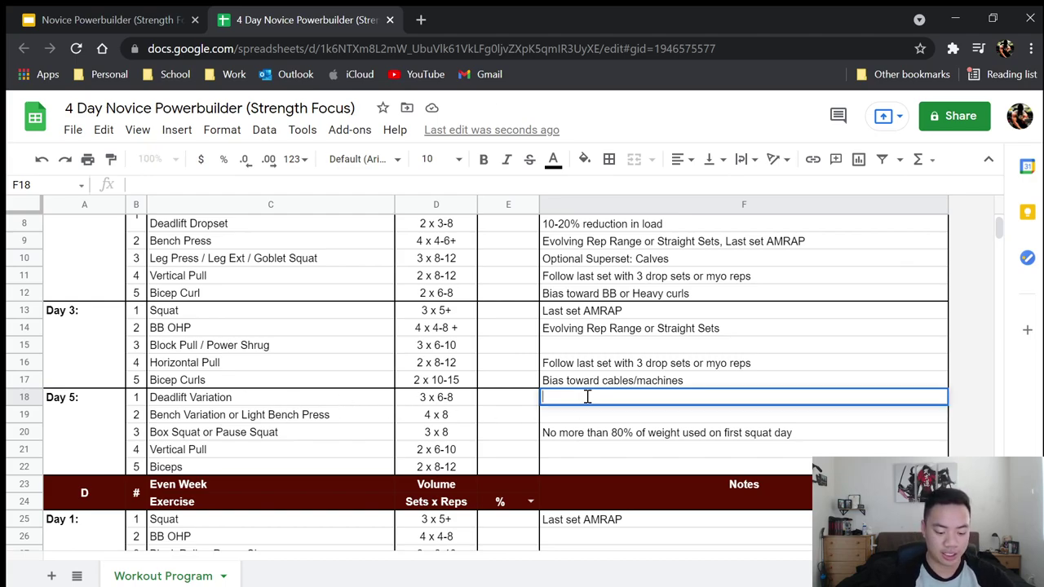
type("SLDL, RDL")
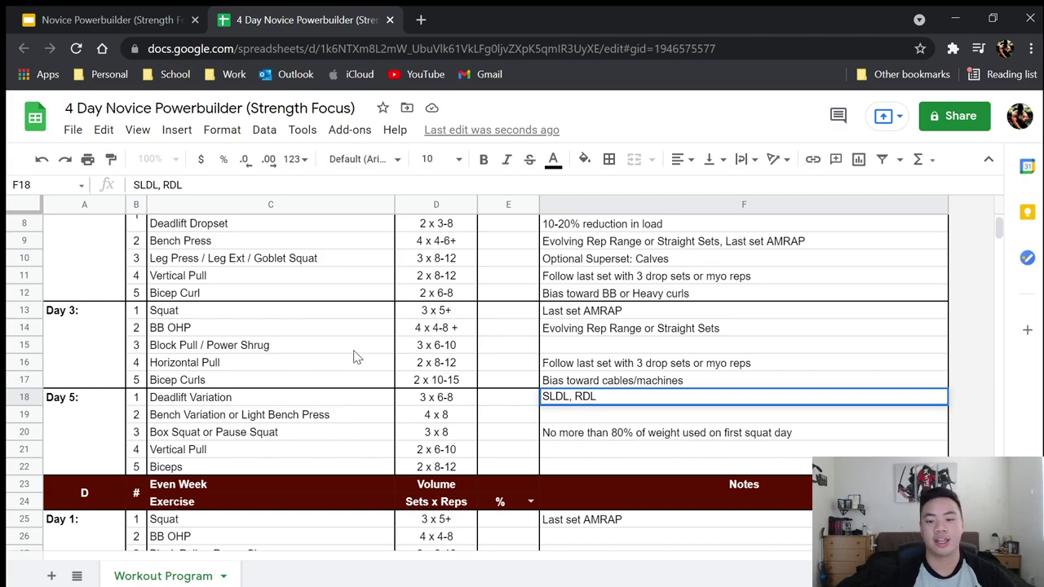
left_click(618, 422)
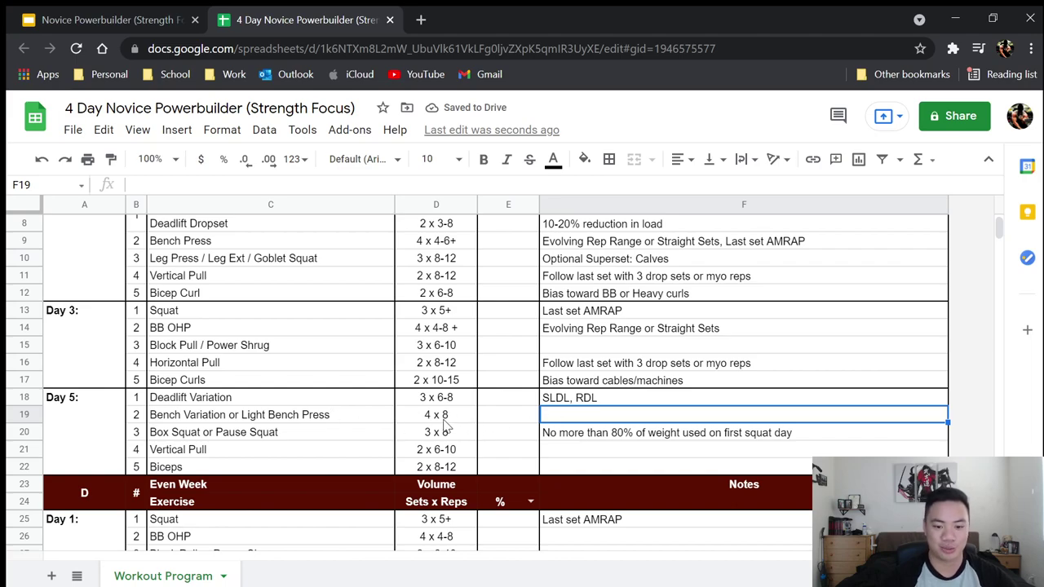
Step: Examine the Day 5 Bench Variation or Light Bench Press row alongside the earlier odd-week days
scroll(448, 426, "up", 3)
scroll(338, 380, "down", 3)
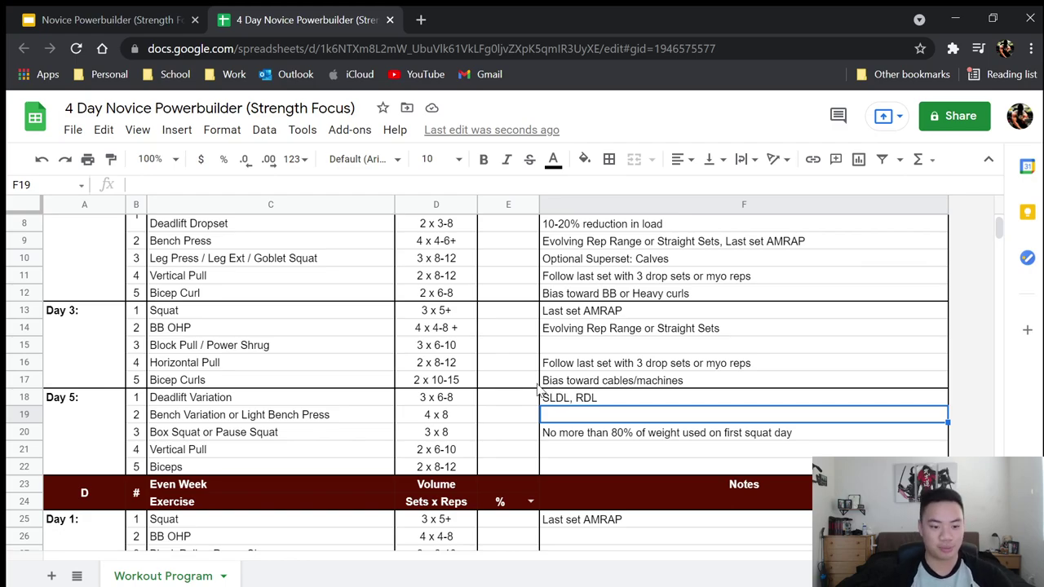
left_click(357, 420)
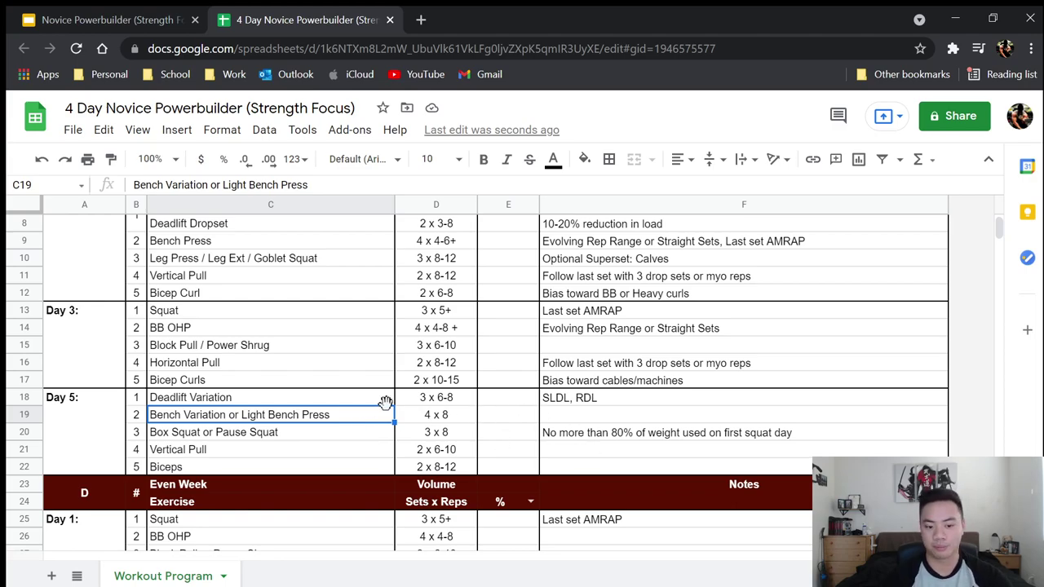
Step: Examine the odd-week Day 5 Box Squat or Pause Squat volume and note against the Day 3 Squat row
left_click(434, 440)
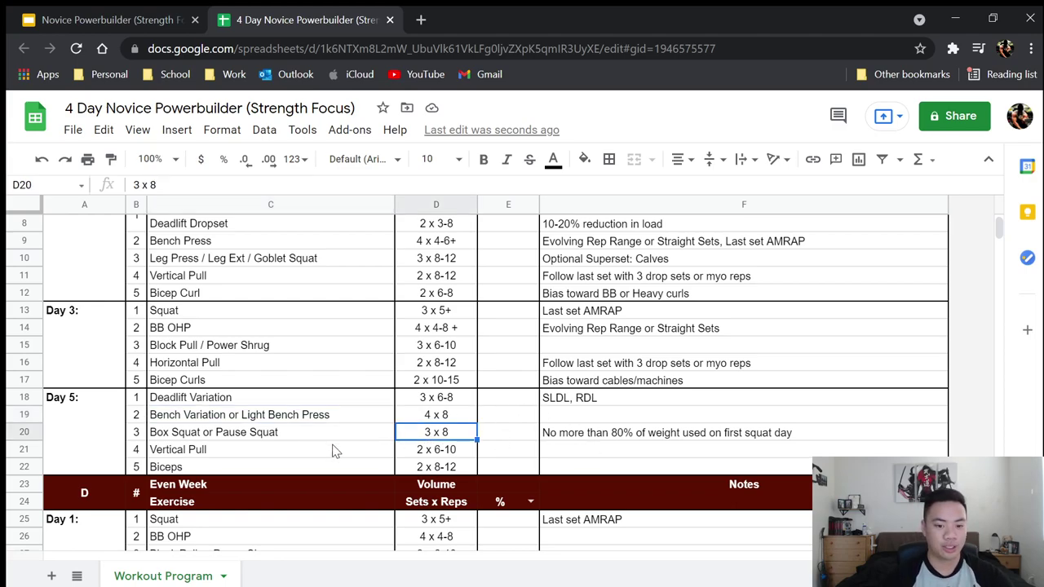
left_click(271, 432)
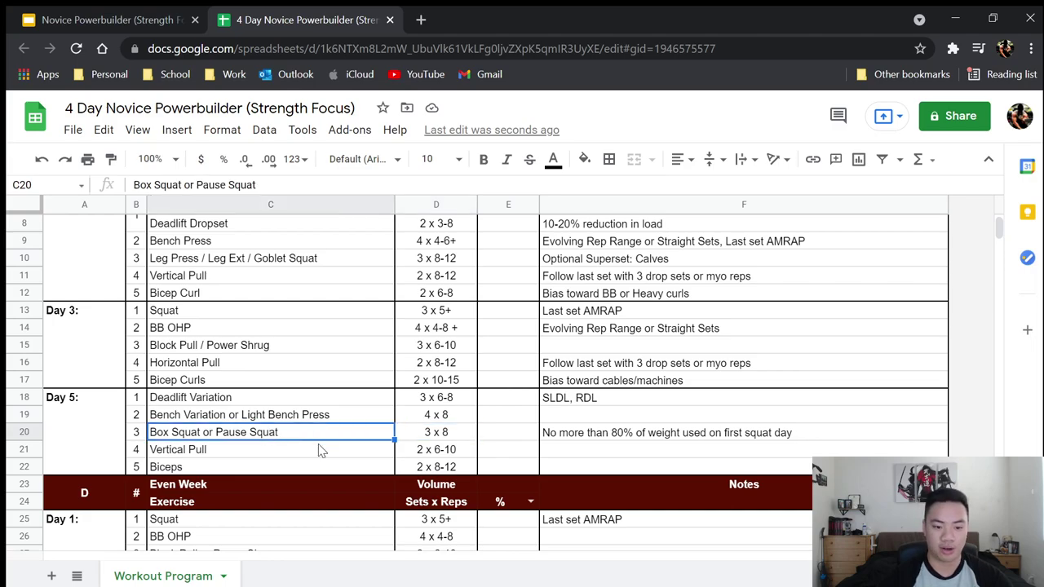
left_click(594, 439)
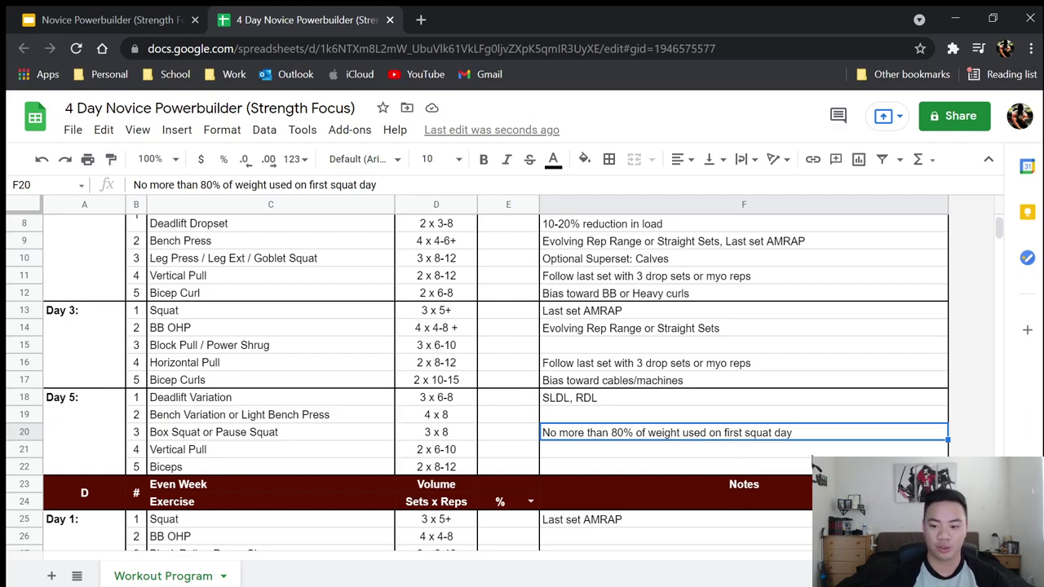
scroll(226, 310, "up", 3)
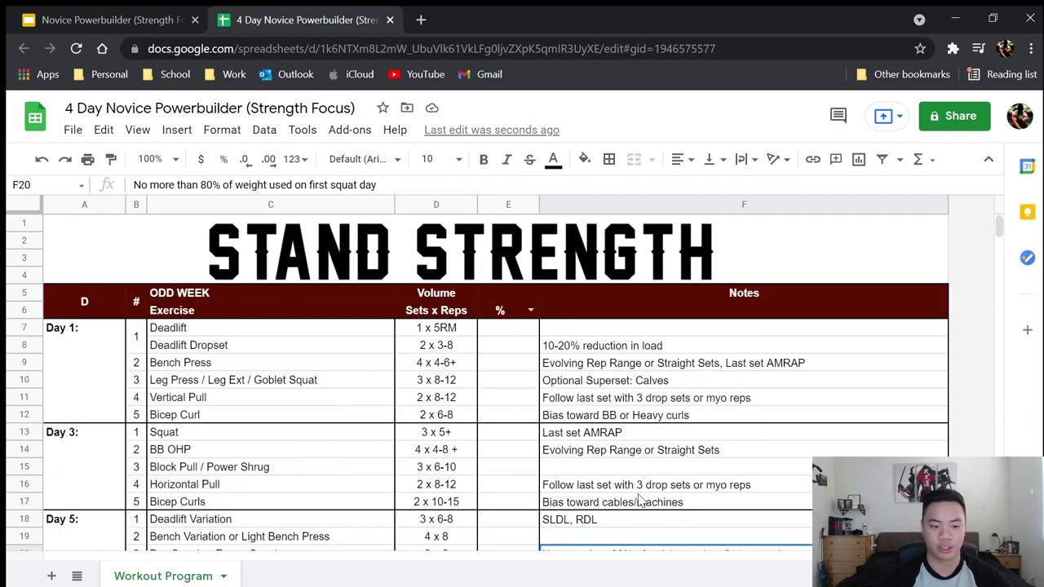
scroll(627, 463, "down", 1)
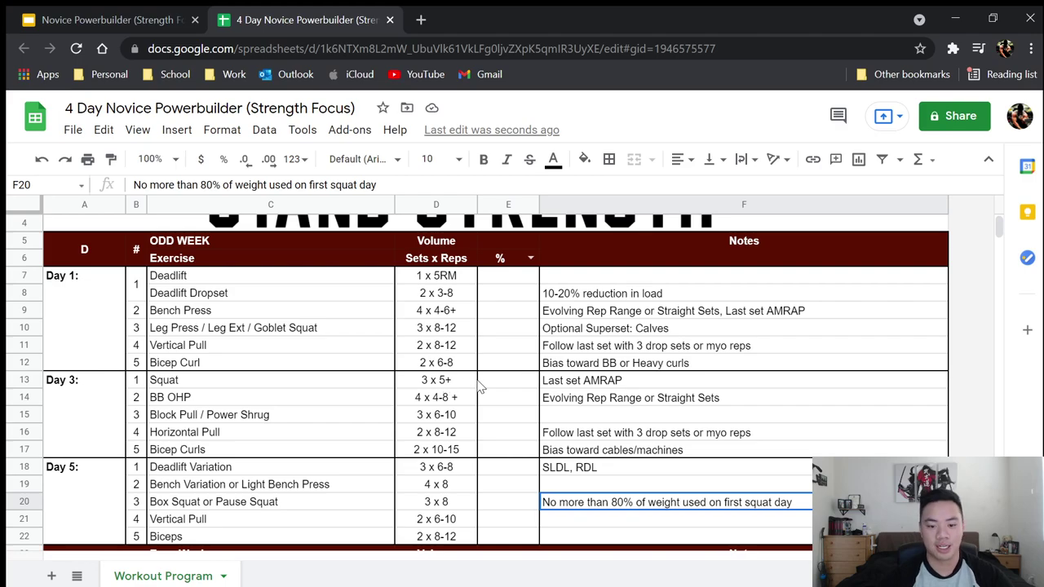
left_click(497, 387)
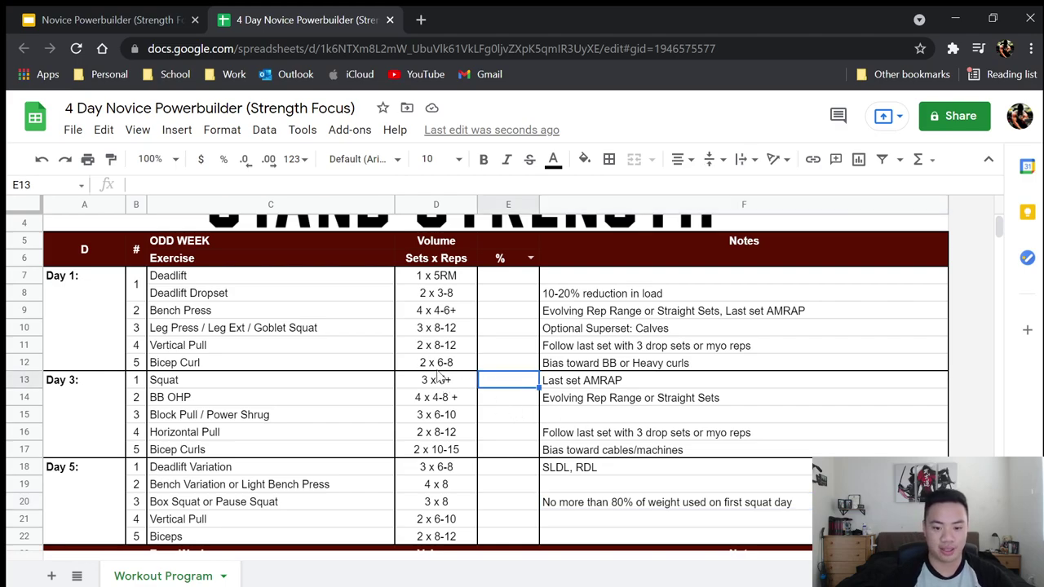
left_click(506, 502)
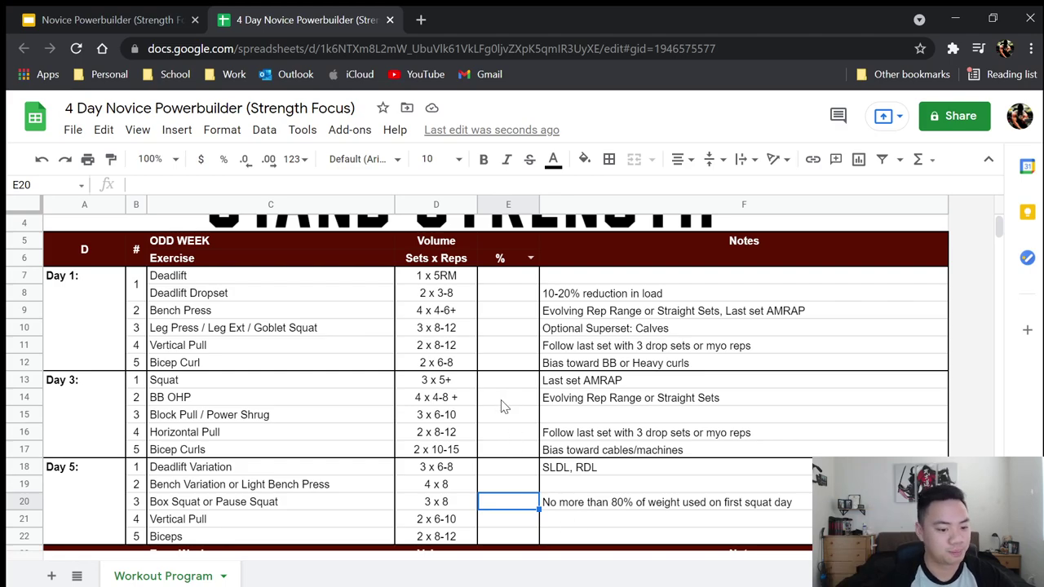
Step: Copy the odd-week Day 3 Horizontal Pull note "Follow last set with 3 drop sets or myo reps" to the Day 5 Vertical Pull
scroll(504, 405, "down", 1)
left_click(494, 472)
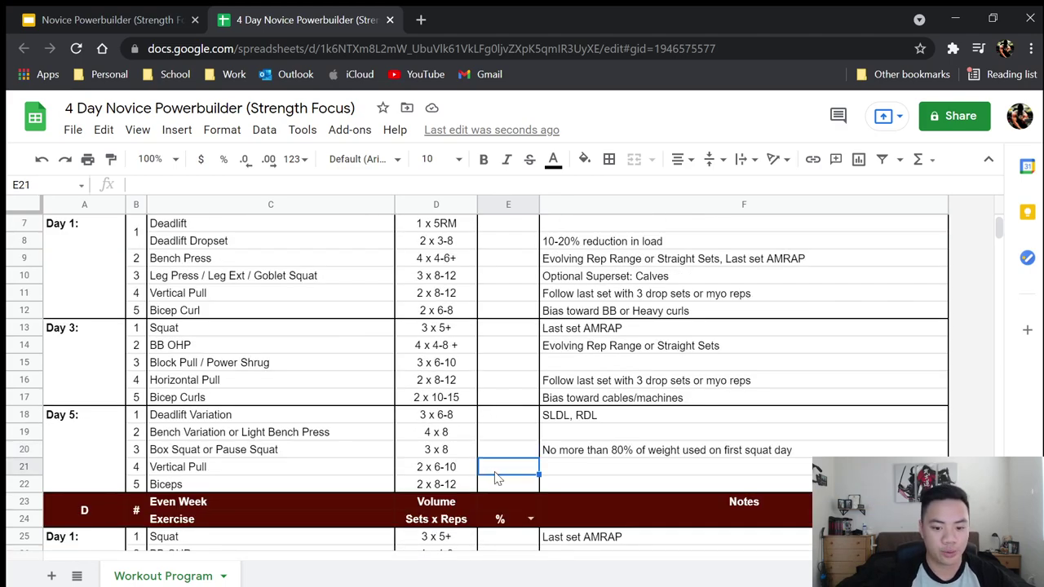
left_click(650, 381)
key("ctrl+c")
left_click(606, 463)
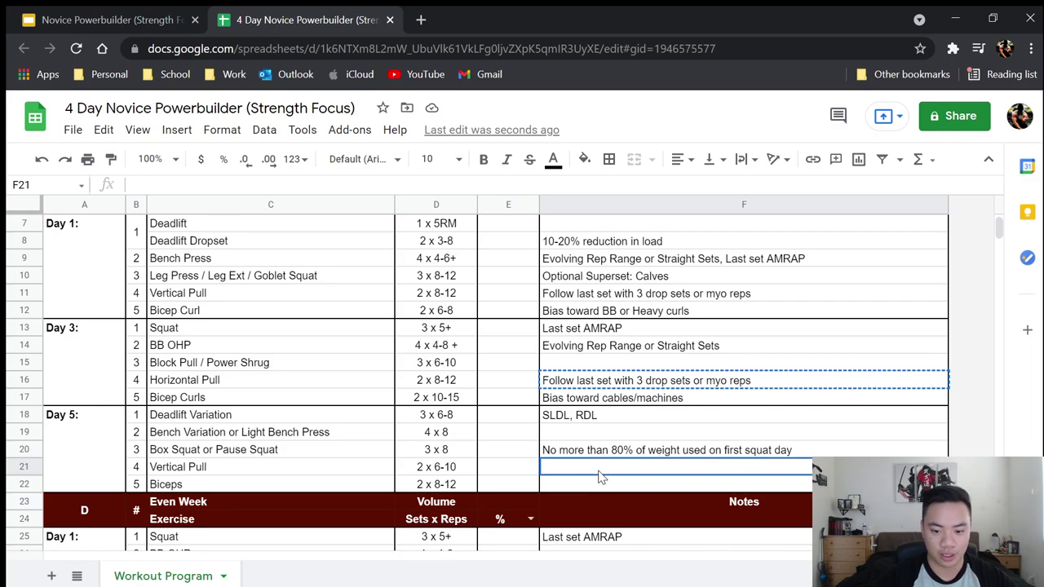
key("ctrl+v")
left_click(770, 437)
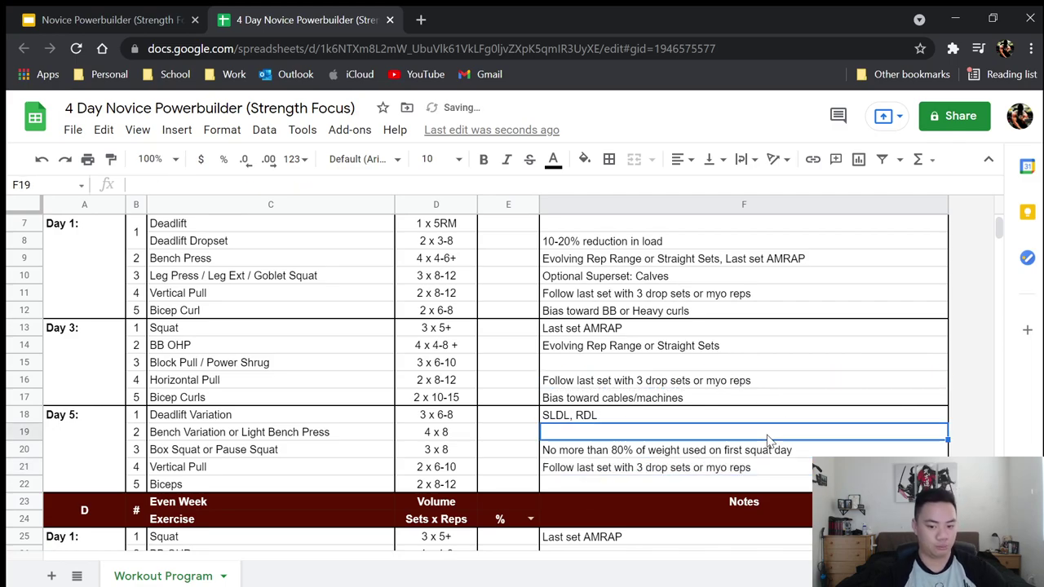
Step: Add the note "Bias toward dumbbells" to the odd-week Day 5 Biceps
left_click(452, 487)
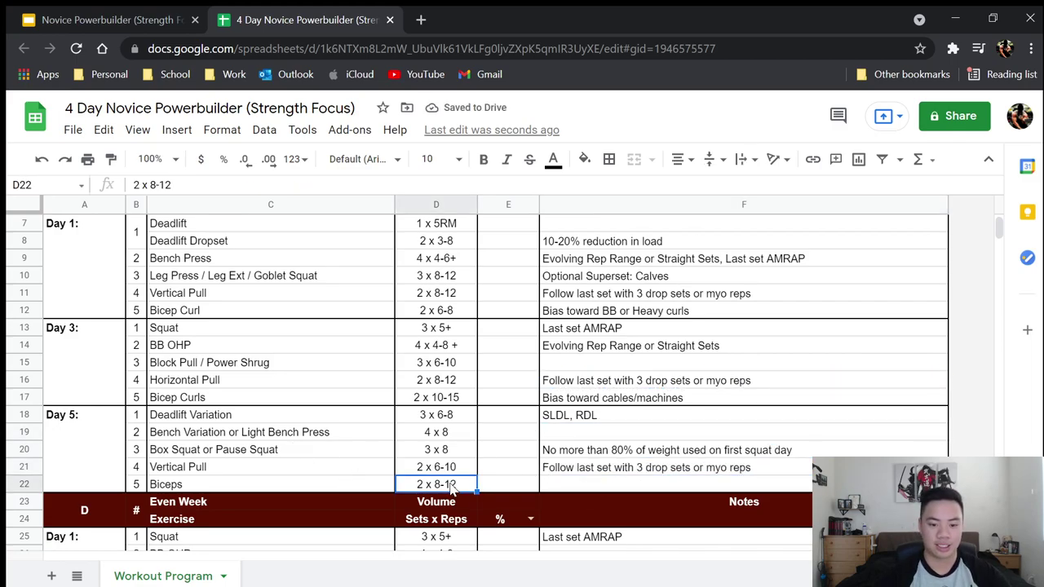
left_click(561, 486)
type("Bui")
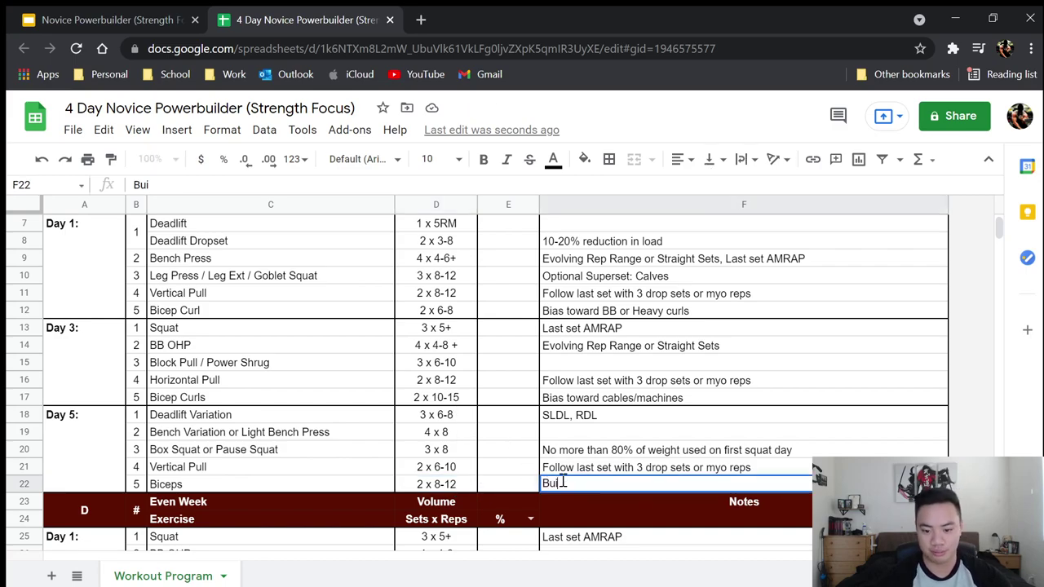
key("BackSpace")
type("as")
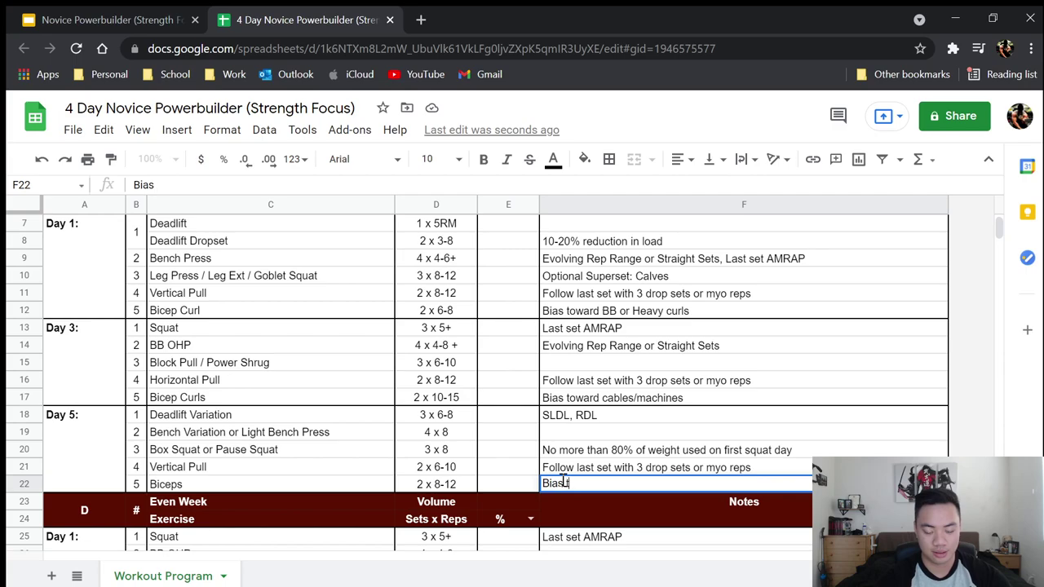
type(" toward dumbbells")
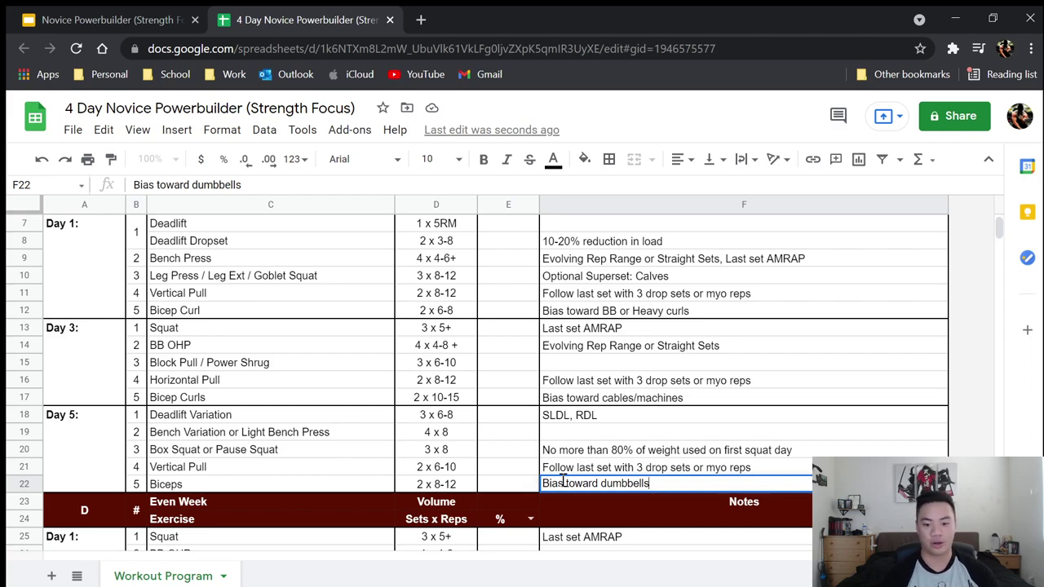
left_click(449, 397)
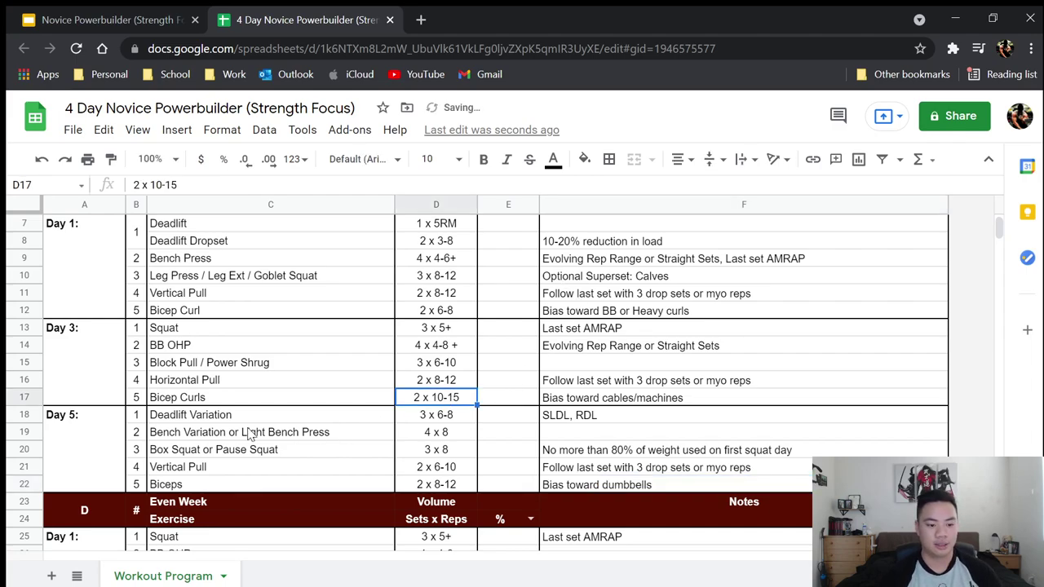
Step: Compare the odd-week Day 3 exercises with the even-week Day 1 exercises, and check where even-week Day 3 starts
scroll(249, 433, "down", 1)
scroll(265, 392, "up", 4)
scroll(192, 338, "down", 5)
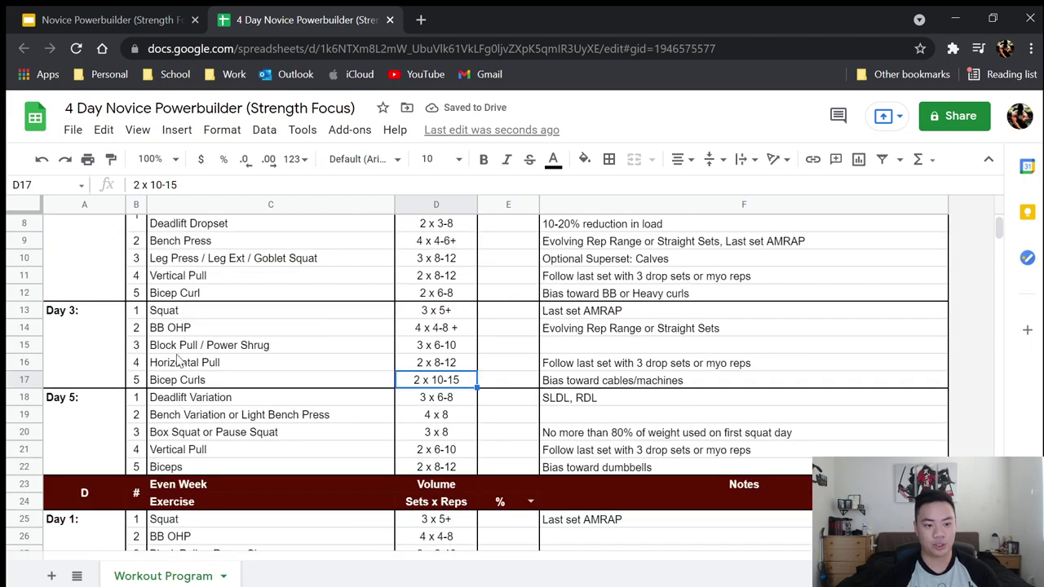
scroll(180, 327, "down", 1)
left_click_drag(191, 265, 570, 330)
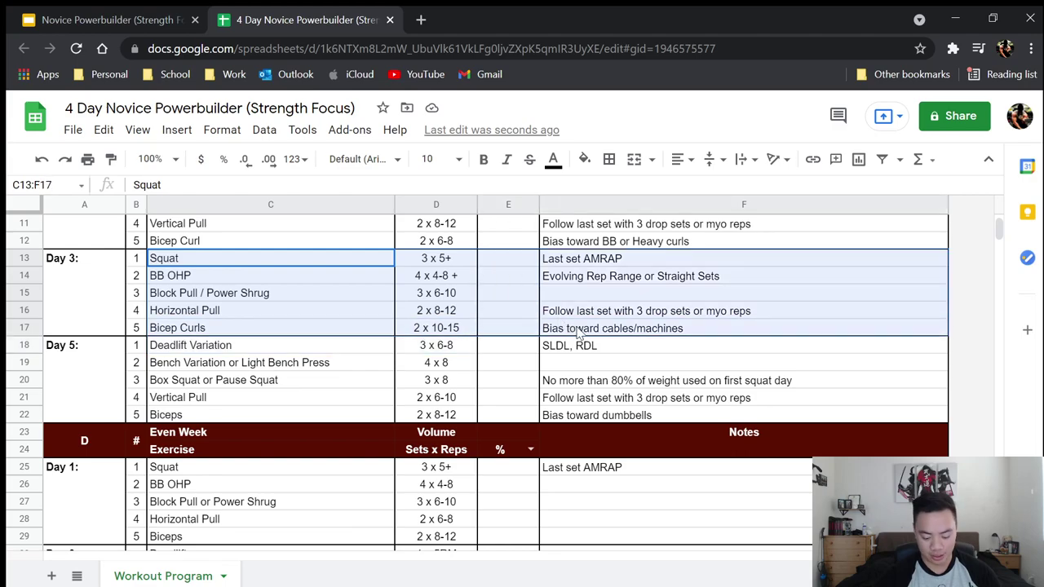
scroll(263, 415, "down", 1)
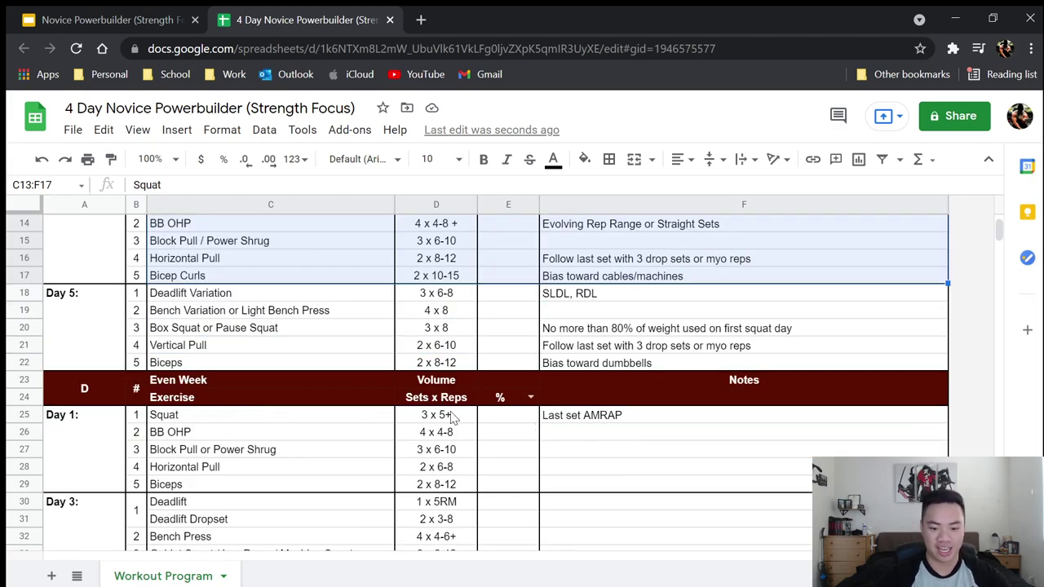
left_click(334, 435)
scroll(470, 477, "down", 1)
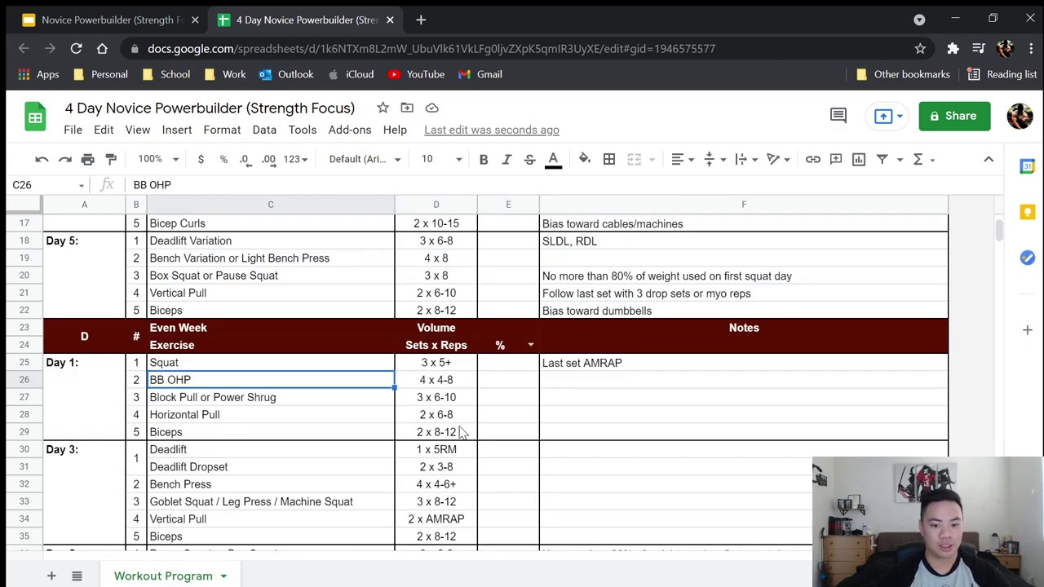
left_click(140, 453)
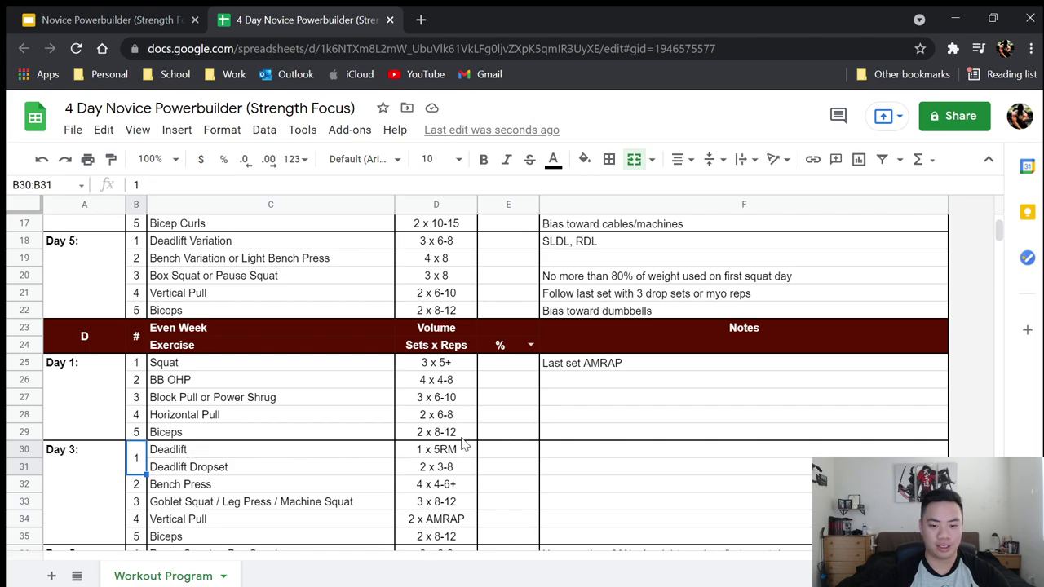
Step: Copy the odd-week Day 1 Bicep Curl volume of 2 x 6-8 to the even-week Day 1 Biceps
scroll(433, 431, "up", 4)
left_click(450, 333)
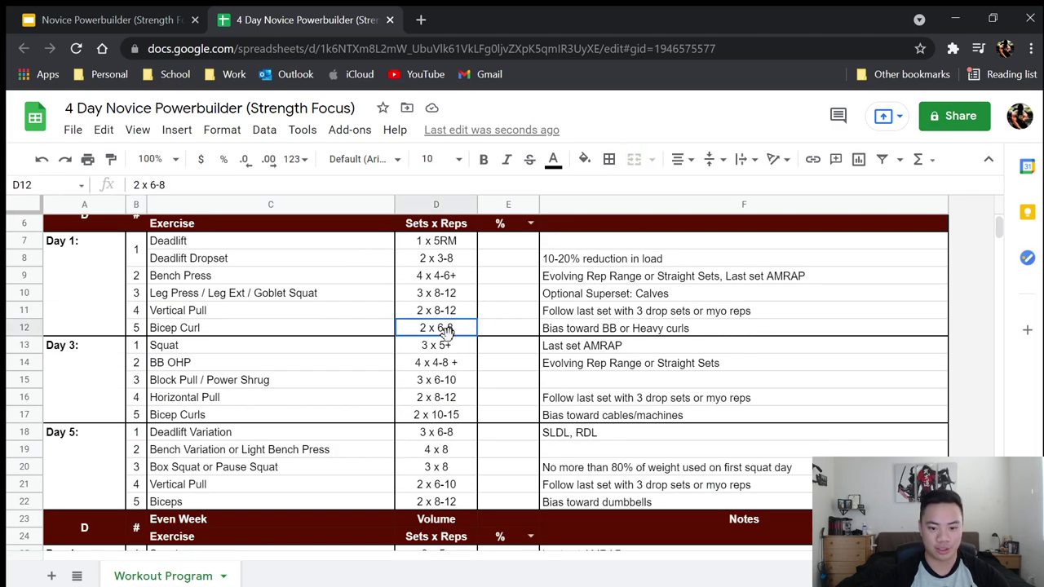
scroll(573, 435, "down", 3)
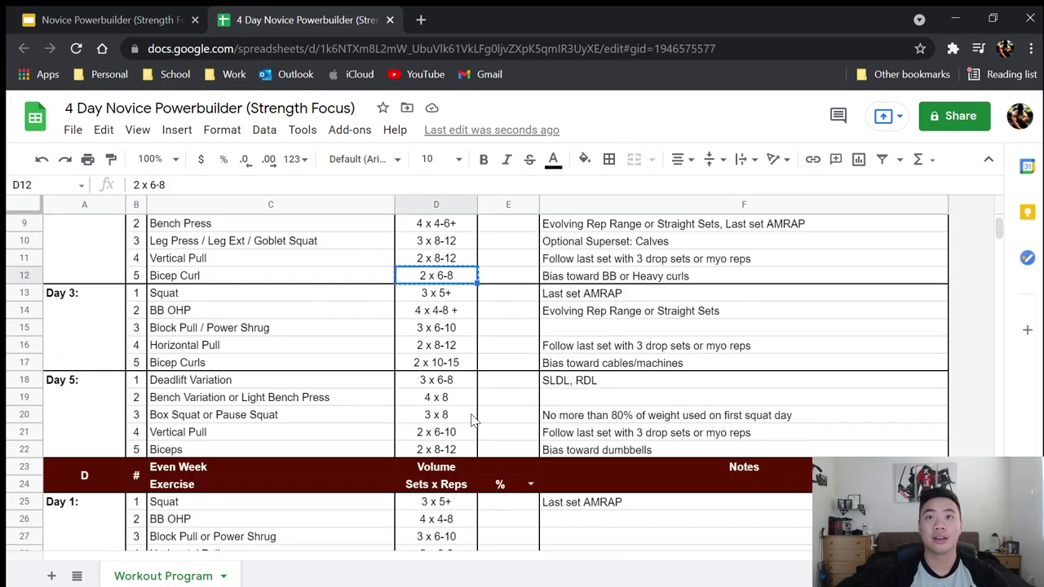
left_click(453, 503)
type("2 x 6-8")
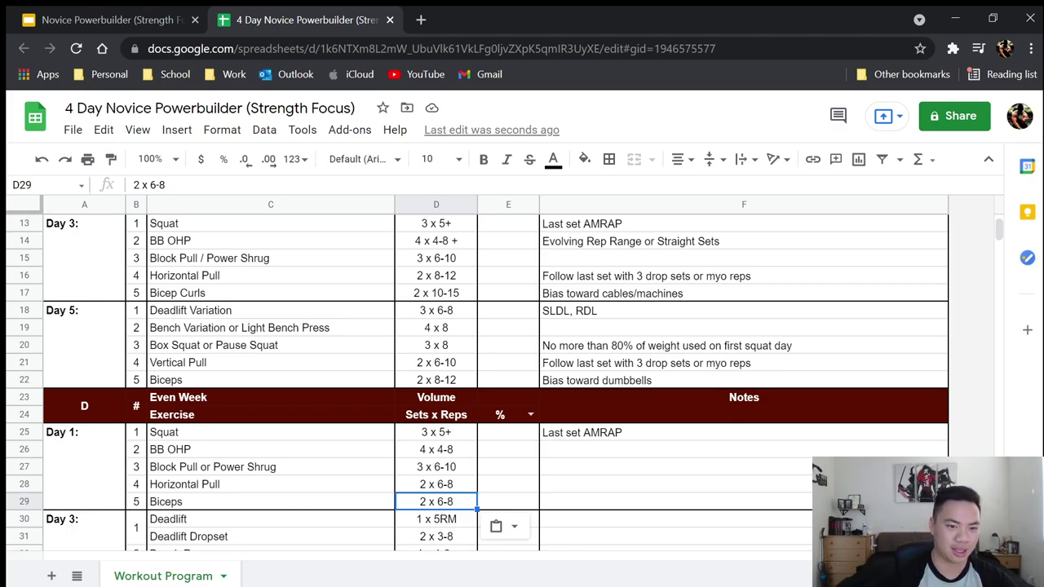
left_click(588, 380)
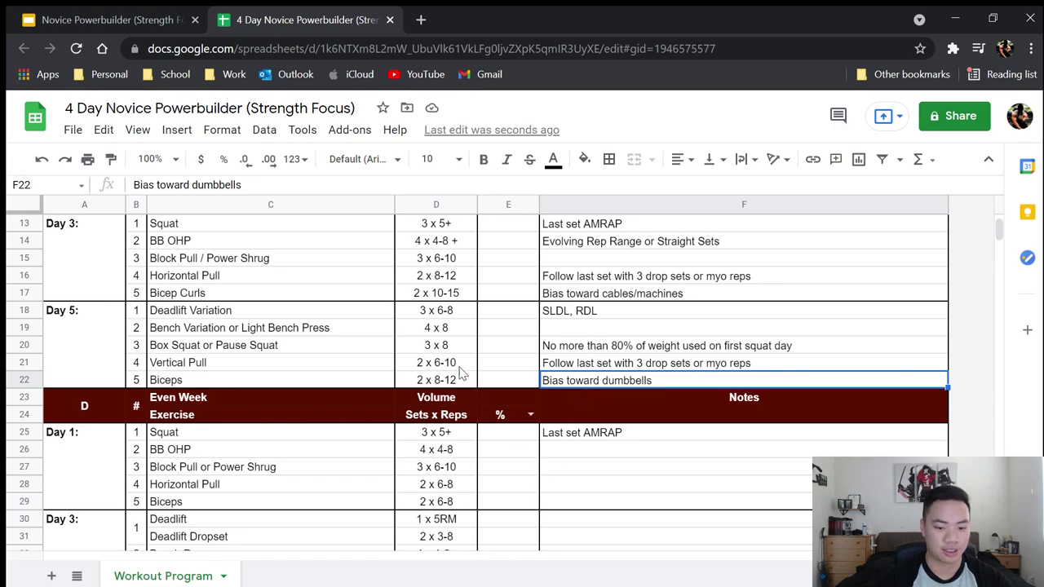
Step: Compare the even-week Day 3 Deadlift session with the odd-week Day 1 exercises
scroll(436, 411, "down", 1)
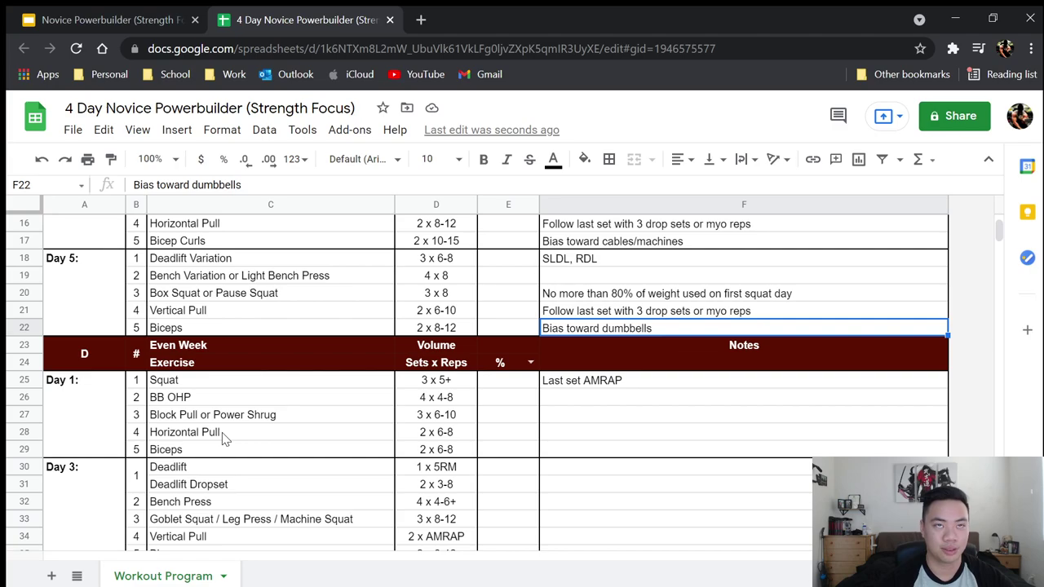
scroll(216, 444, "down", 1)
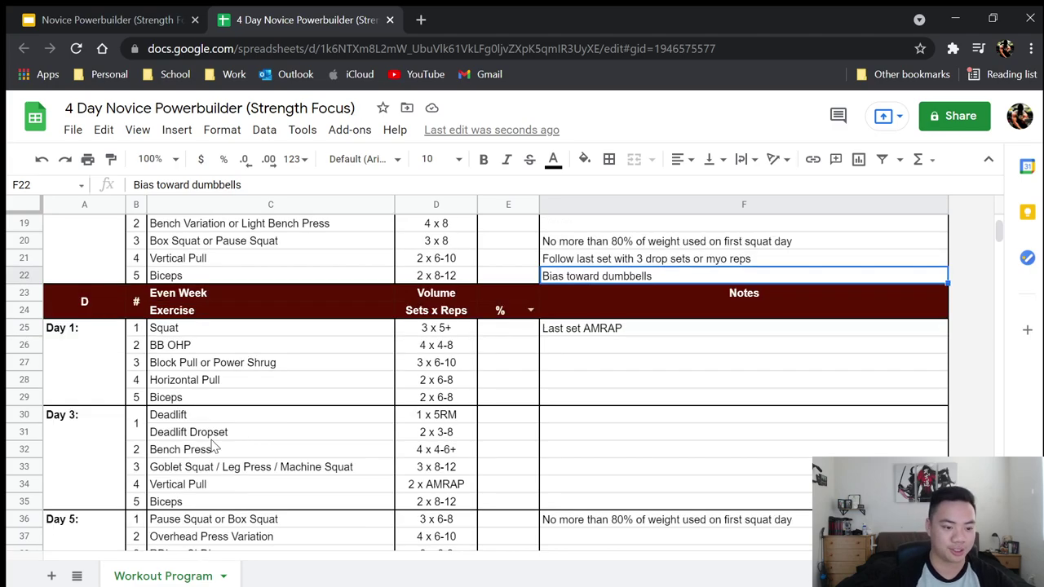
left_click(196, 417)
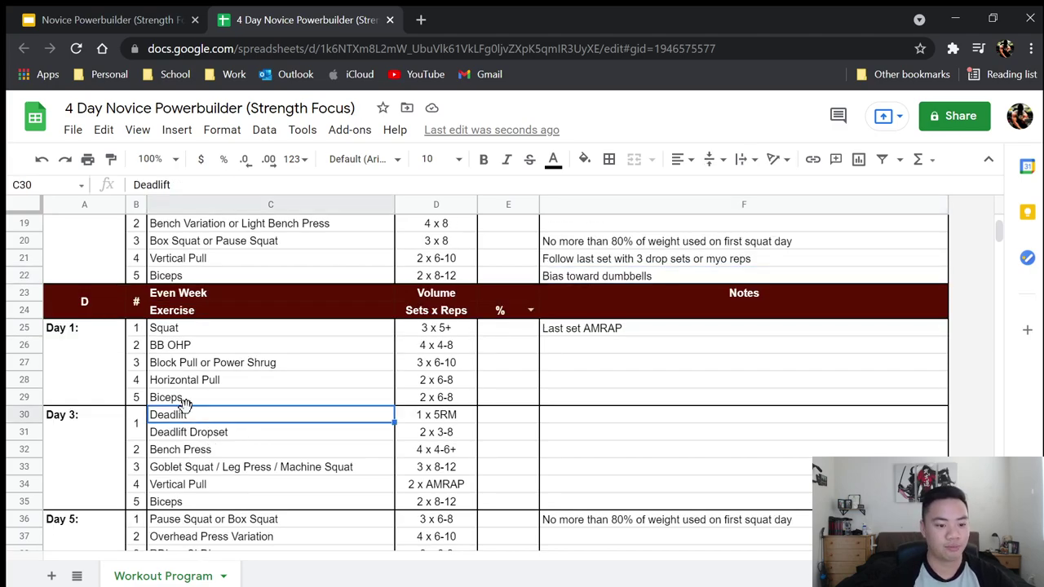
scroll(181, 295, "up", 4)
scroll(181, 295, "up", 3)
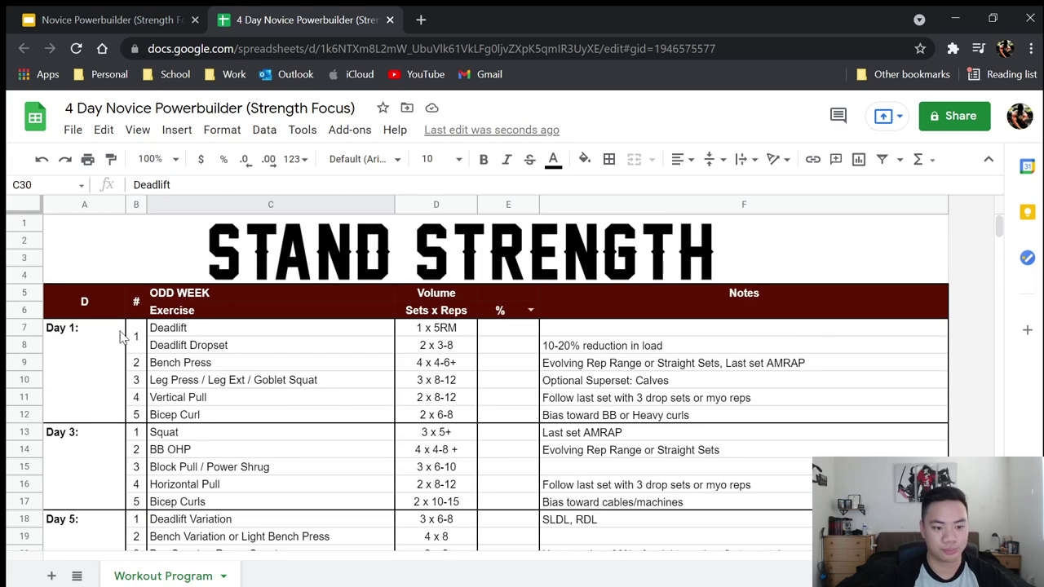
scroll(212, 373, "down", 6)
scroll(314, 465, "down", 3)
Step: Examine the even-week Day 5 exercises, and compare the Day 1 Squat with the Day 5 Pause Squat or Box Squat
left_click(189, 381)
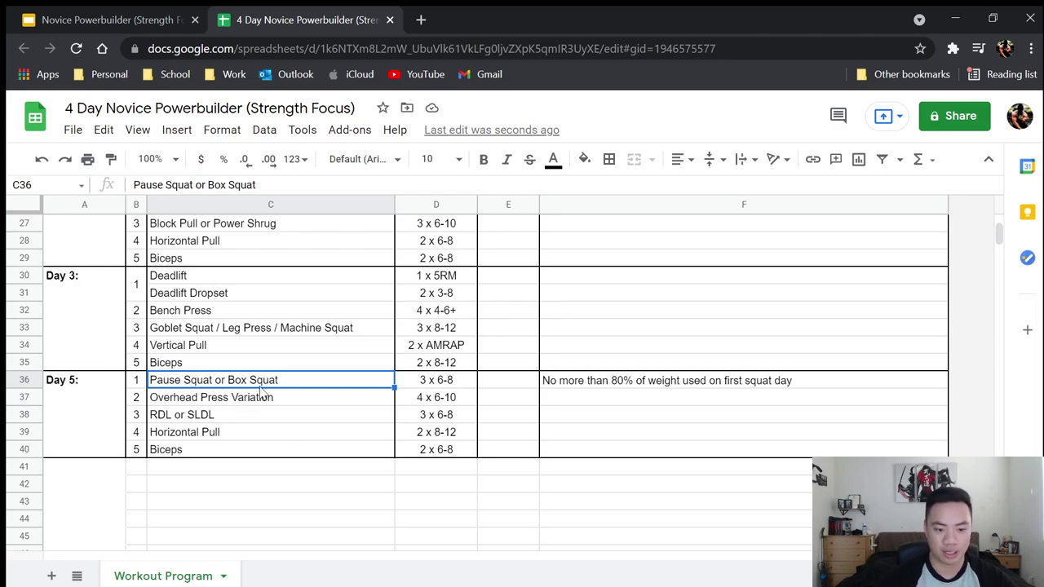
left_click(337, 401)
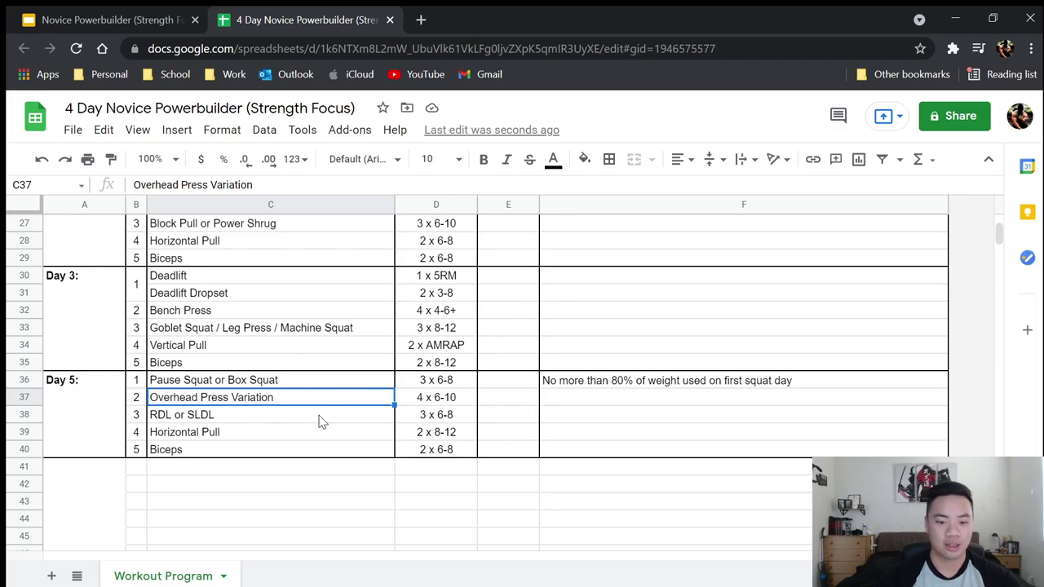
left_click(285, 421)
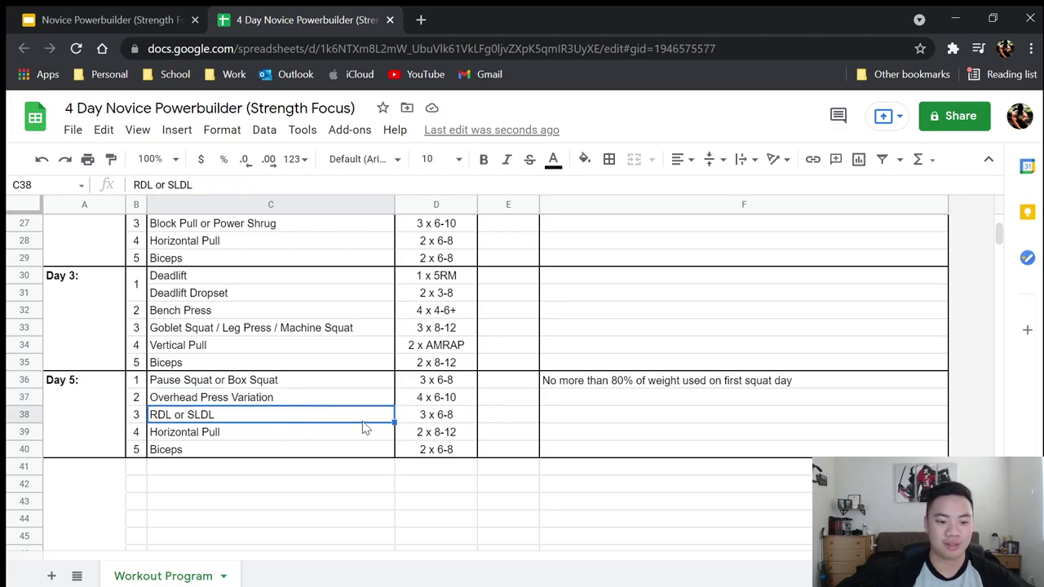
left_click(453, 453)
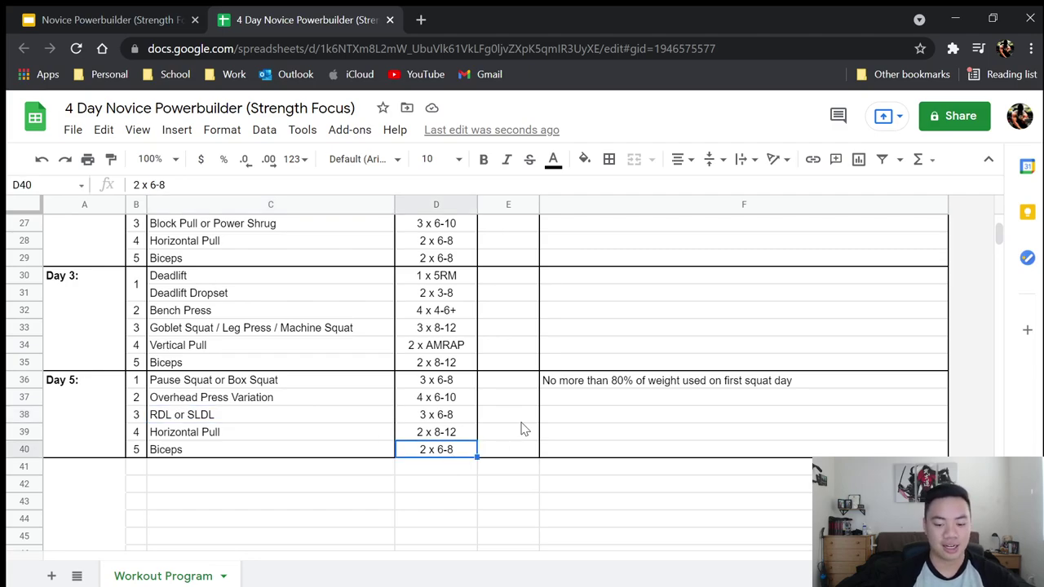
scroll(513, 412, "up", 6)
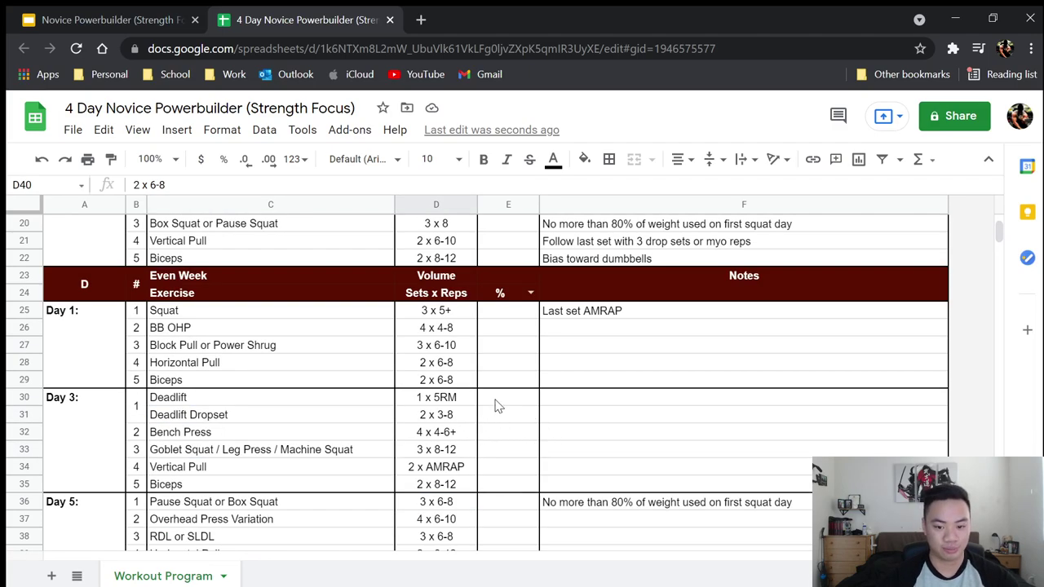
scroll(456, 388, "down", 5)
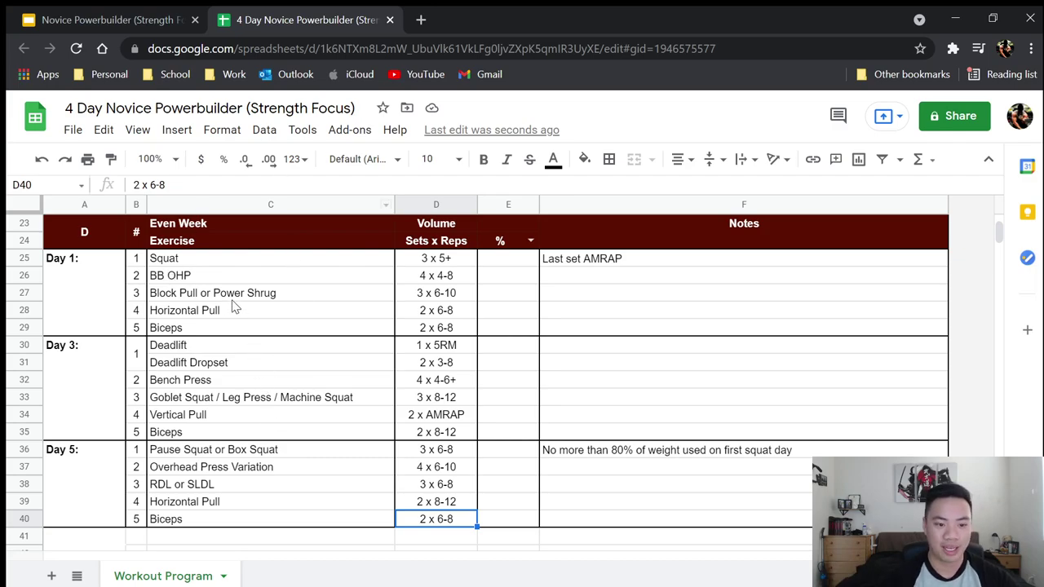
left_click(217, 265)
left_click(232, 455, "ctrl")
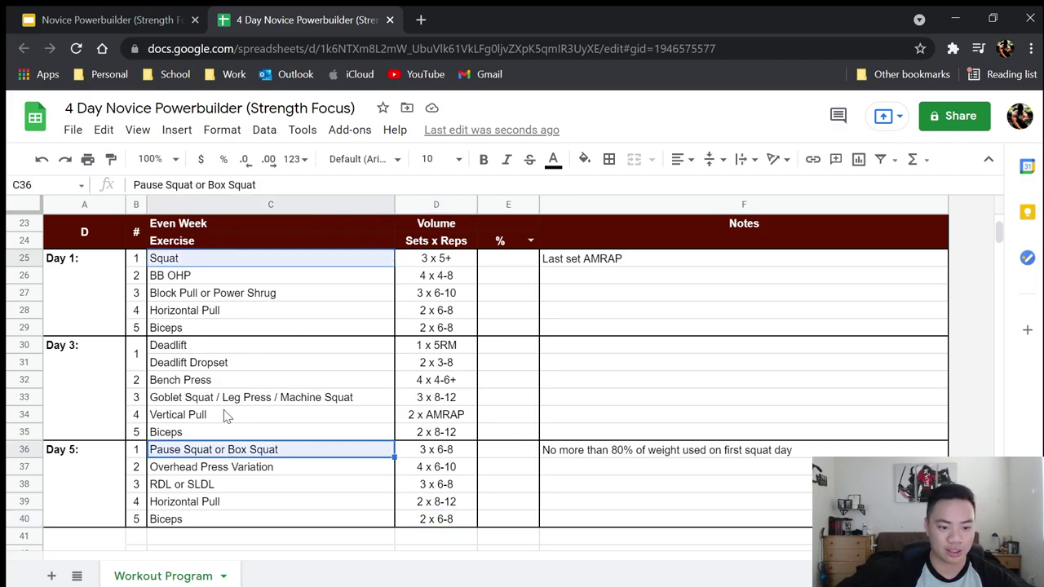
Step: Examine the even-week Day 3 Deadlift Dropset and Bench Press, and highlight the whole Day 3 block from exercise numbers through volumes
left_click(235, 363)
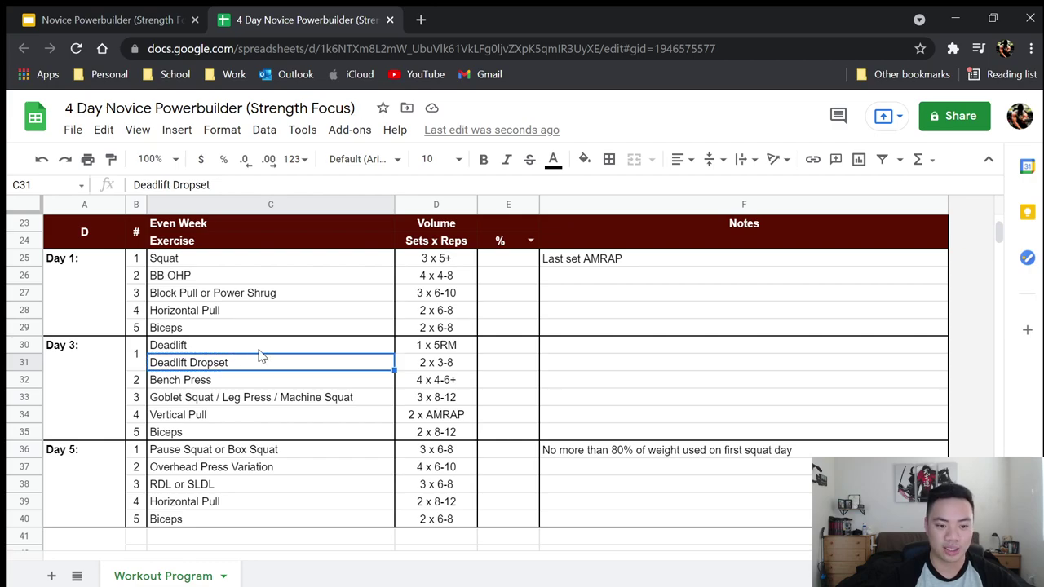
left_click(258, 385)
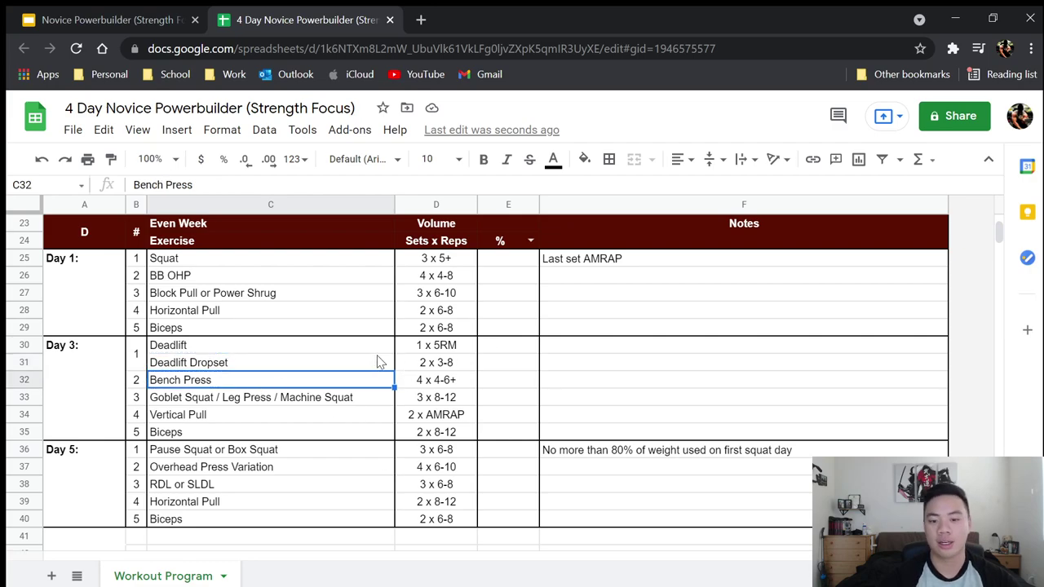
left_click_drag(136, 349, 471, 433)
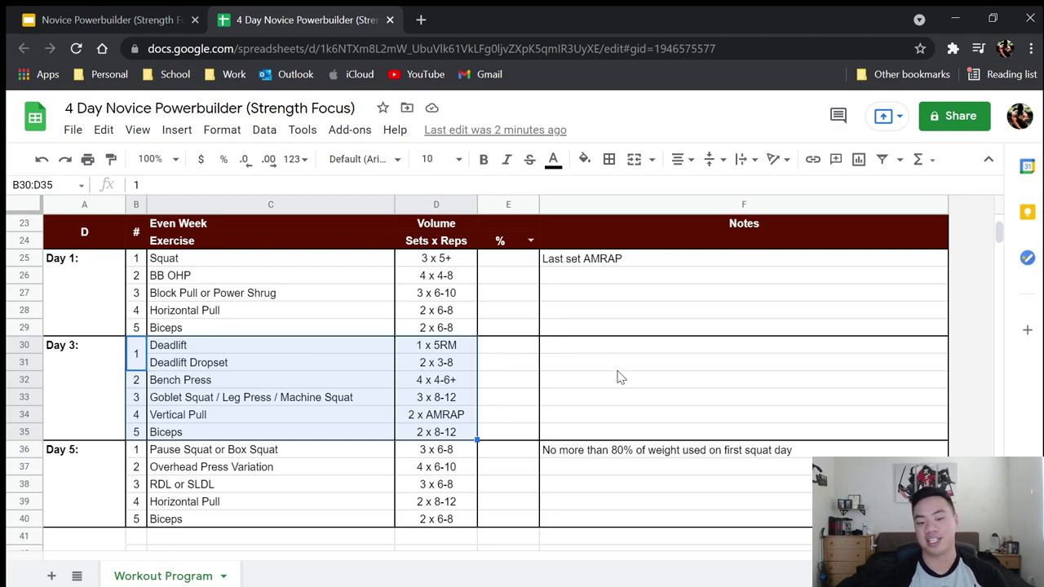
Step: Switch to the Novice Powerbuilder (Strength Focus) presentation in Google Slides and present it from the Modifications slide
left_click(126, 18)
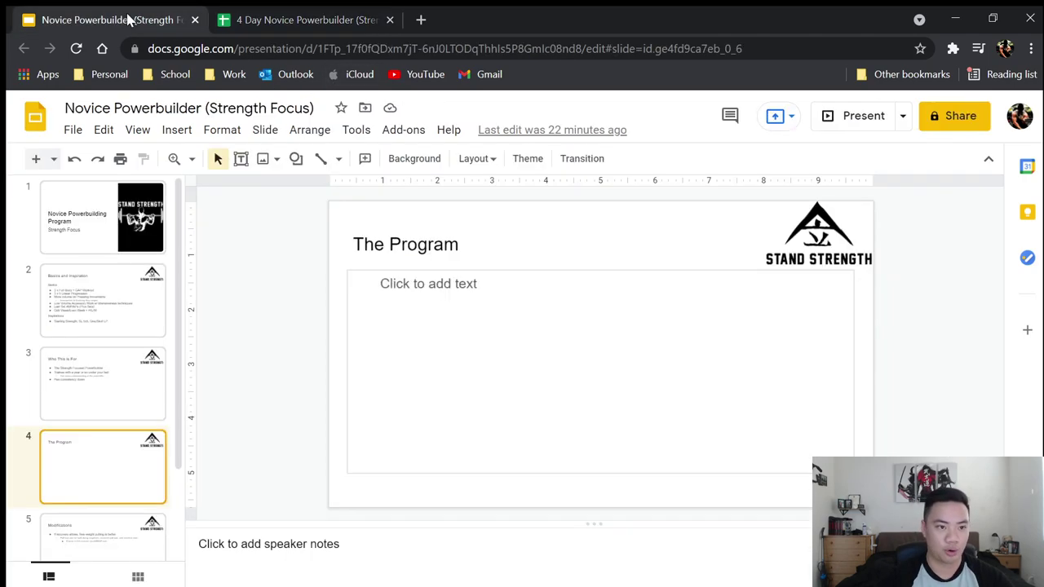
left_click(112, 530)
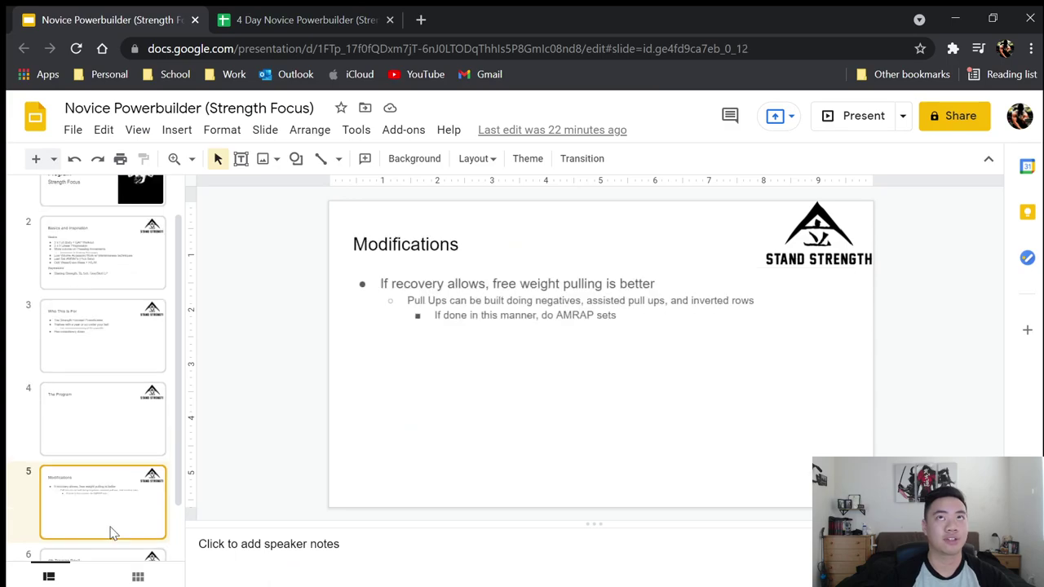
left_click(866, 116)
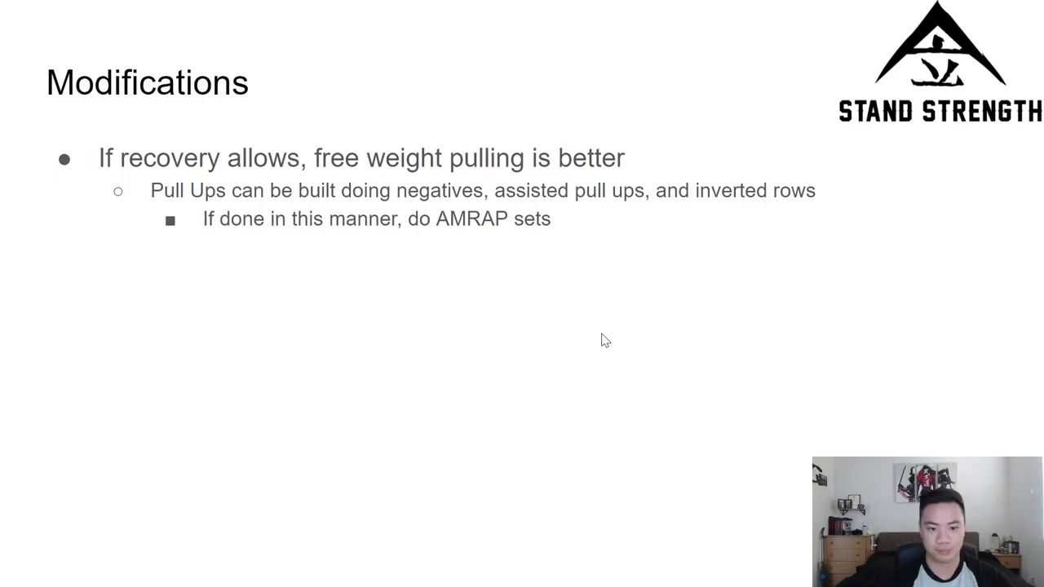